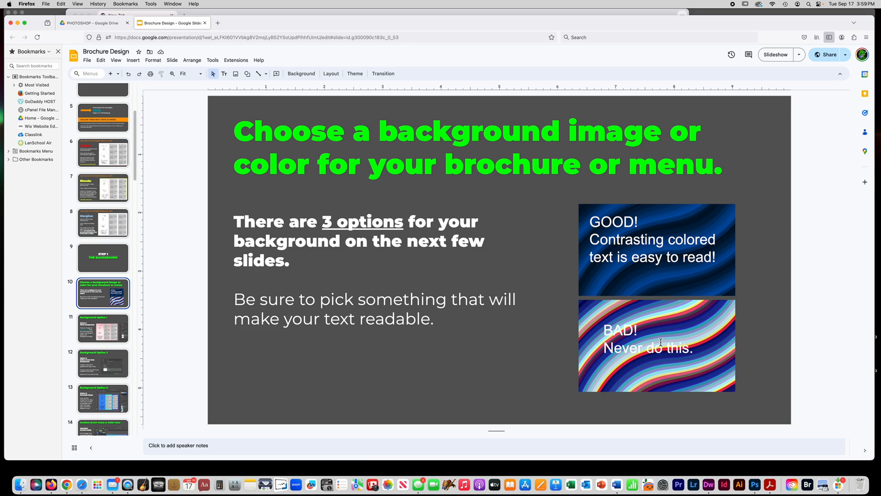
# - Review the Background Option 1 and Background Option 2 slides, and switch to the brochure template in Photoshop
pyautogui.press('Down')
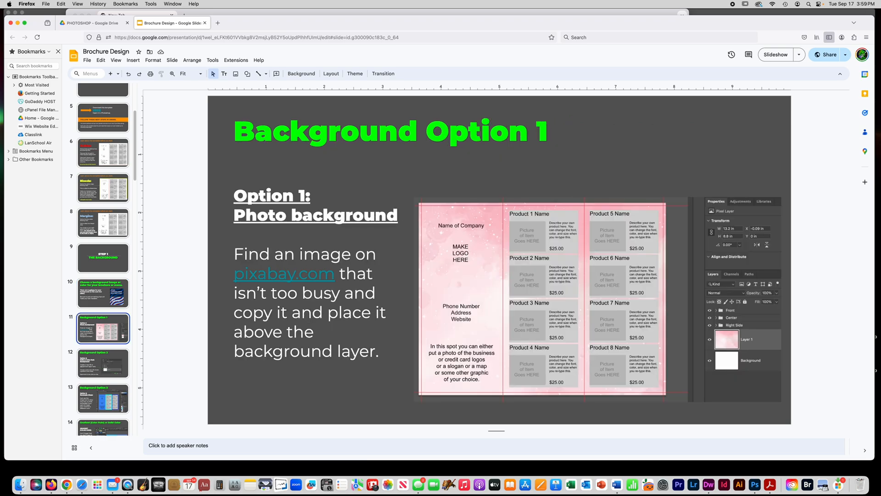
pyautogui.press('Down')
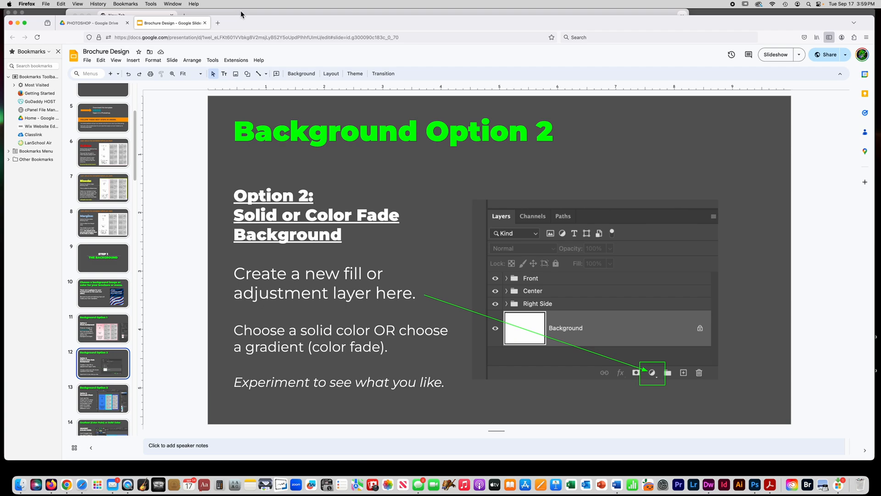
pyautogui.click(757, 482)
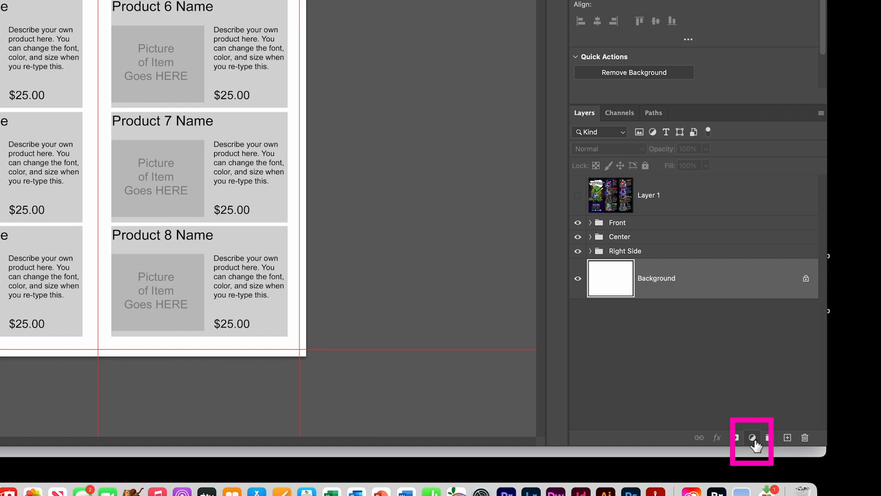
# - Add a Solid Color fill layer directly above the Background layer and set its color to dark teal #2b3d3b
pyautogui.click(753, 437)
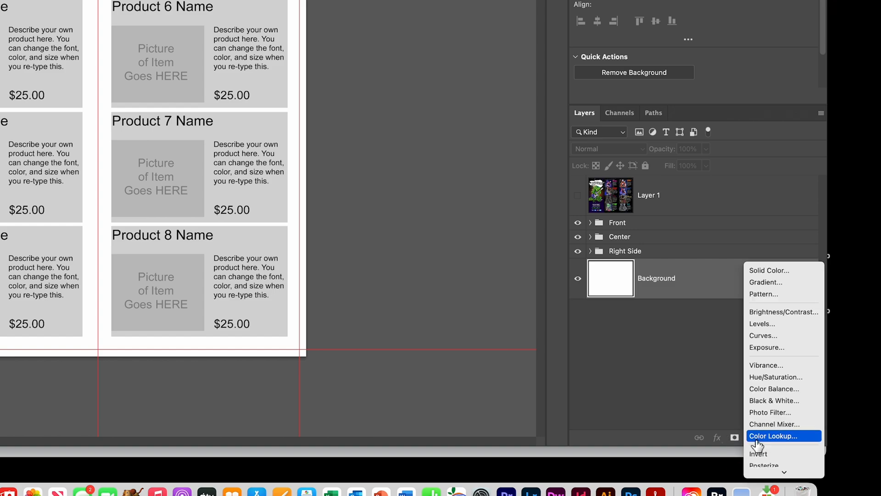
pyautogui.click(766, 271)
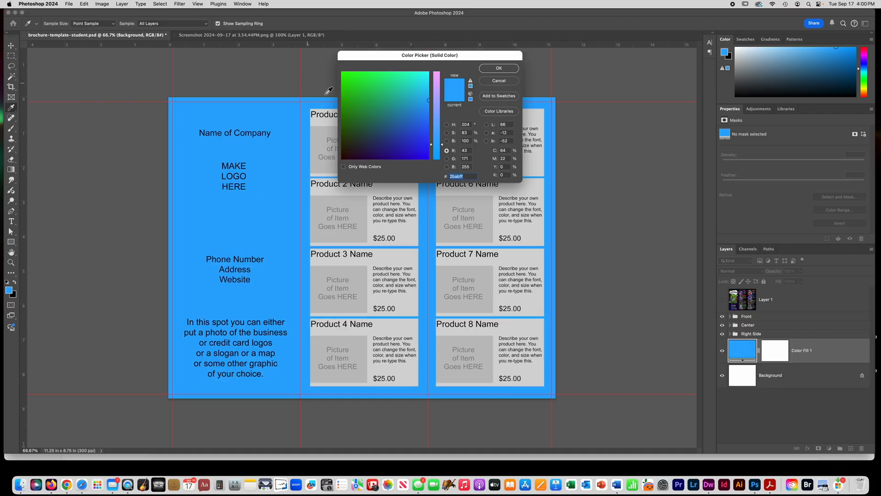
pyautogui.moveTo(395, 137); pyautogui.dragTo(347, 179)
pyautogui.click(404, 159)
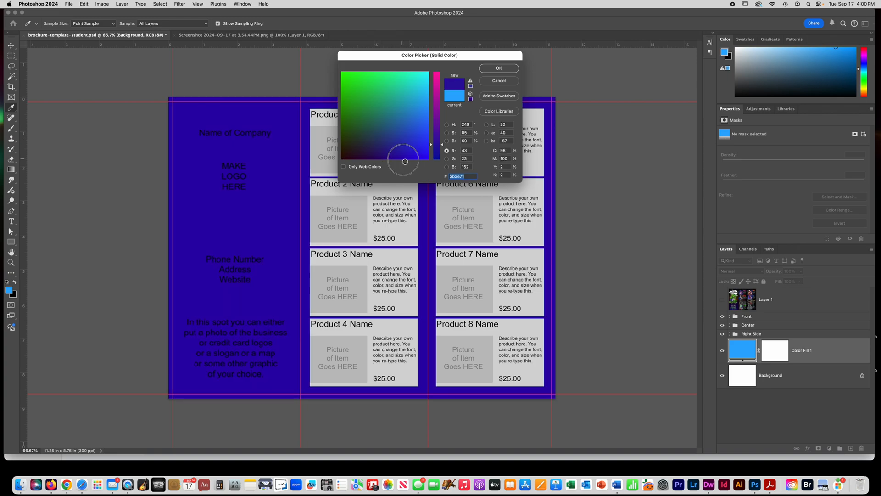
pyautogui.click(397, 159)
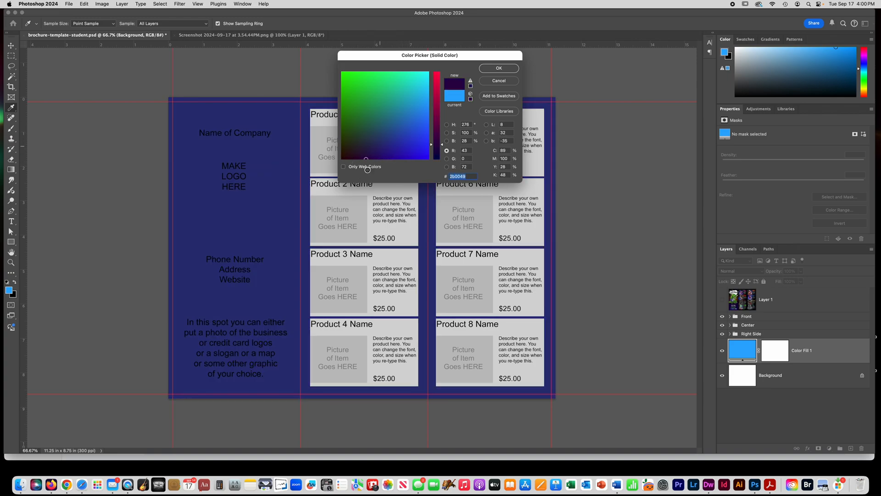
pyautogui.click(361, 138)
pyautogui.click(490, 72)
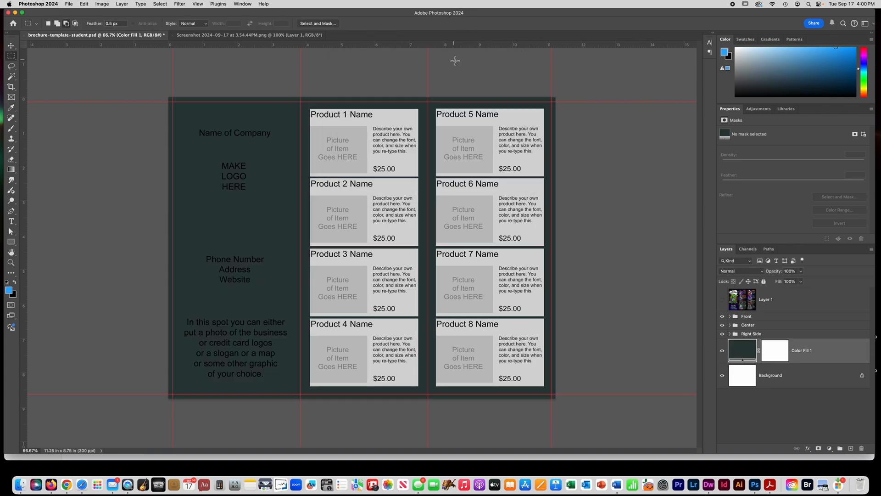
# - Recolor the solid fill layer to teal #2bbbb2 and delete that layer
pyautogui.doubleClick(745, 351)
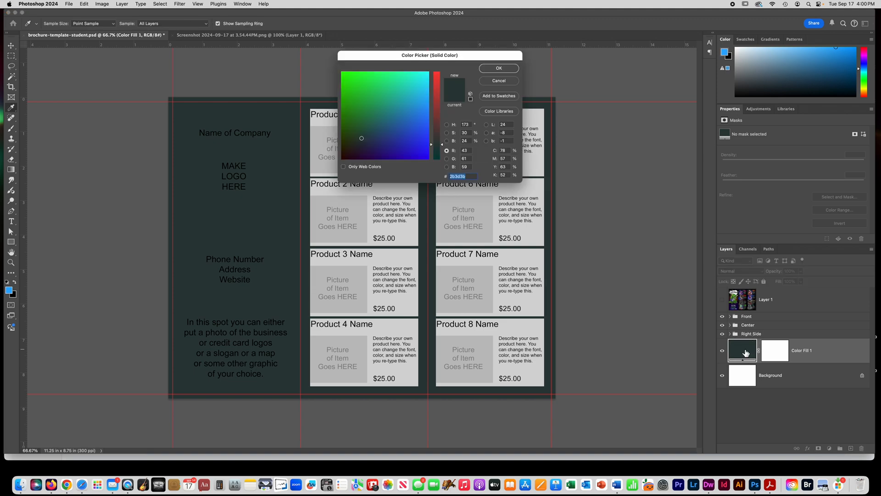
pyautogui.click(408, 93)
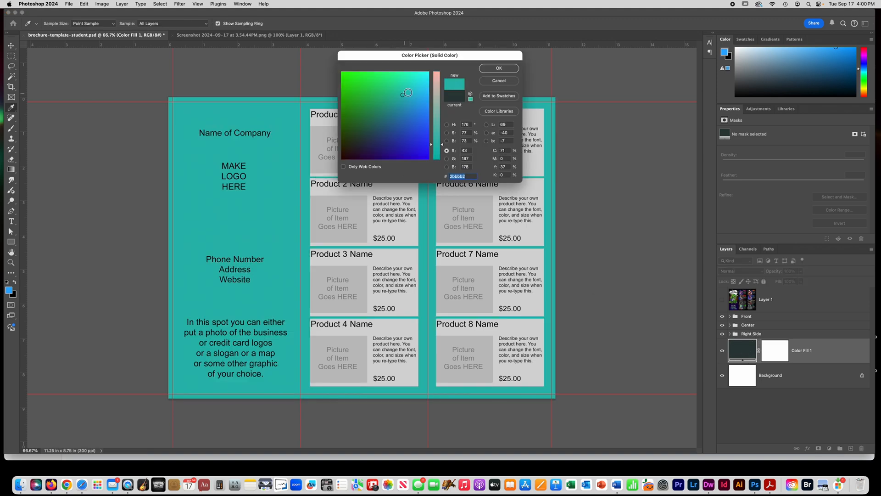
pyautogui.click(499, 68)
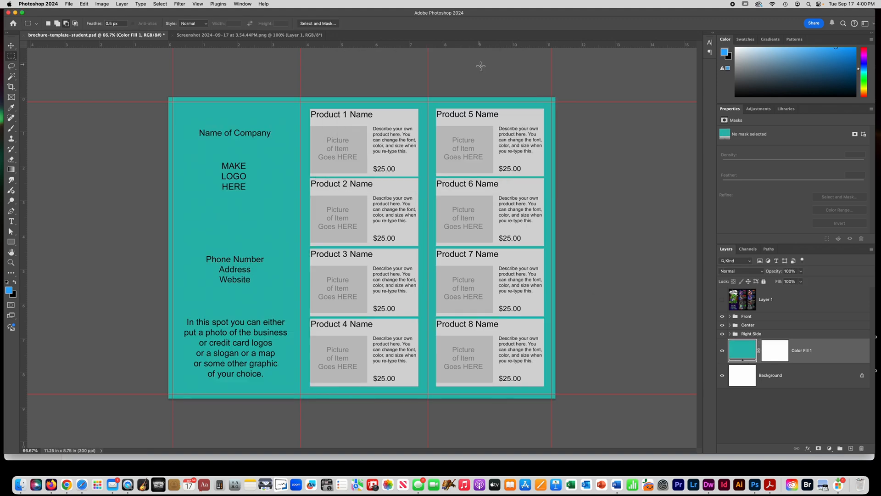
pyautogui.click(862, 451)
pyautogui.click(447, 157)
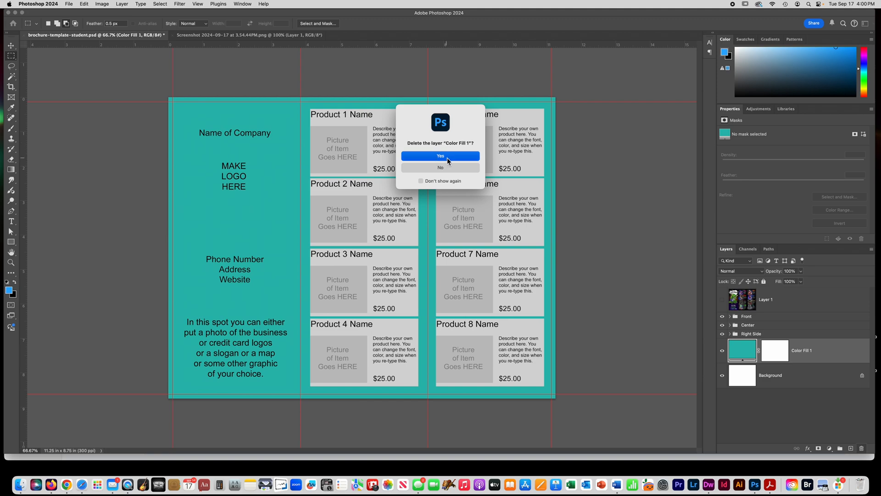
# - Add a Gradient fill layer above the Background layer using the purple-to-blue Blue_24 preset from the Blues group
pyautogui.click(830, 448)
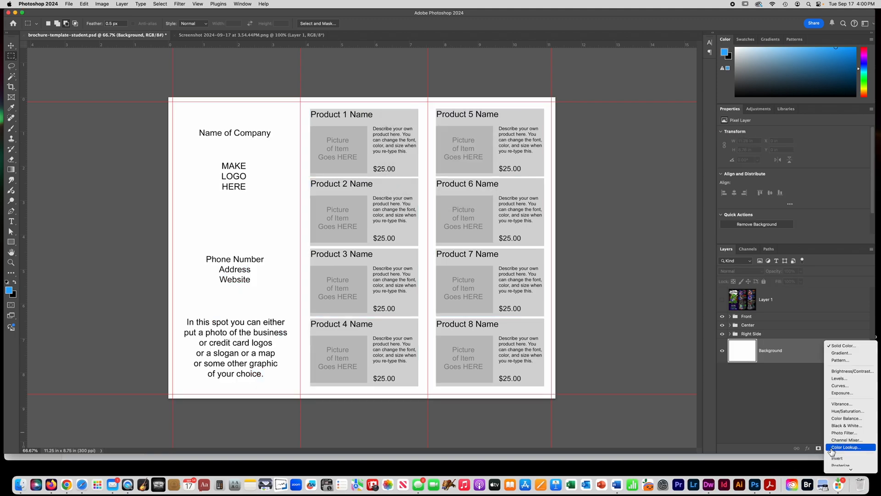
pyautogui.click(845, 352)
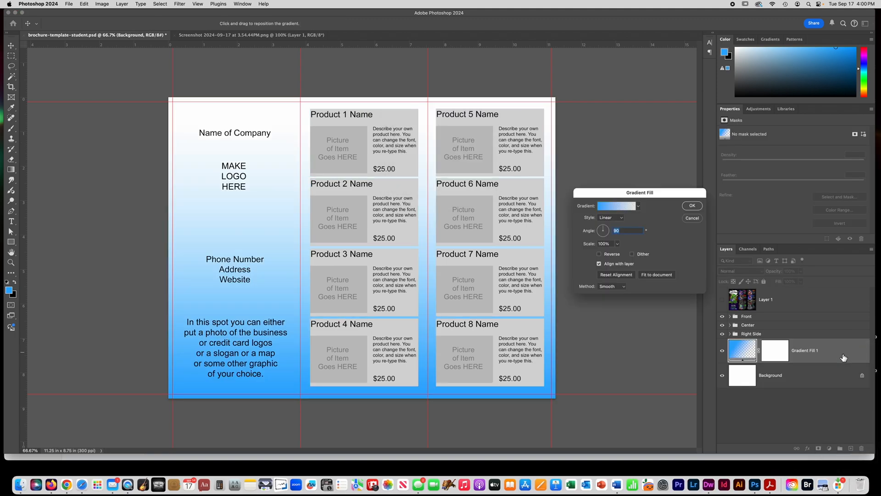
pyautogui.click(640, 208)
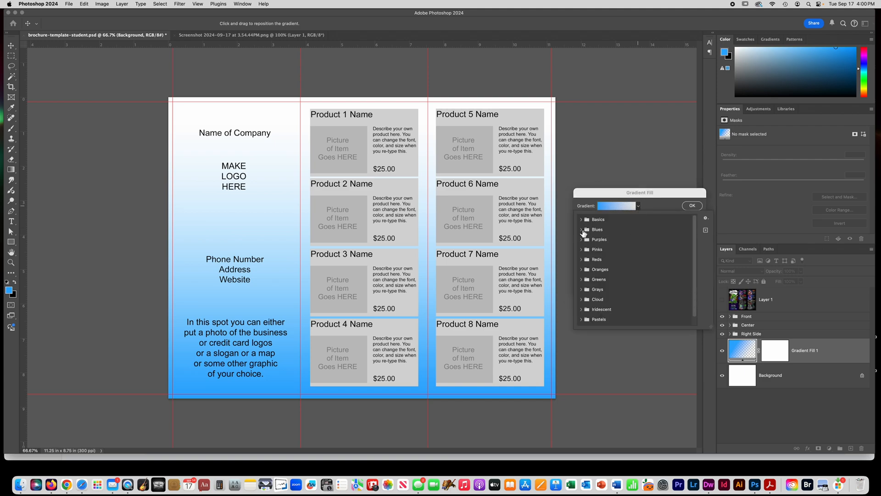
pyautogui.click(582, 229)
pyautogui.click(623, 262)
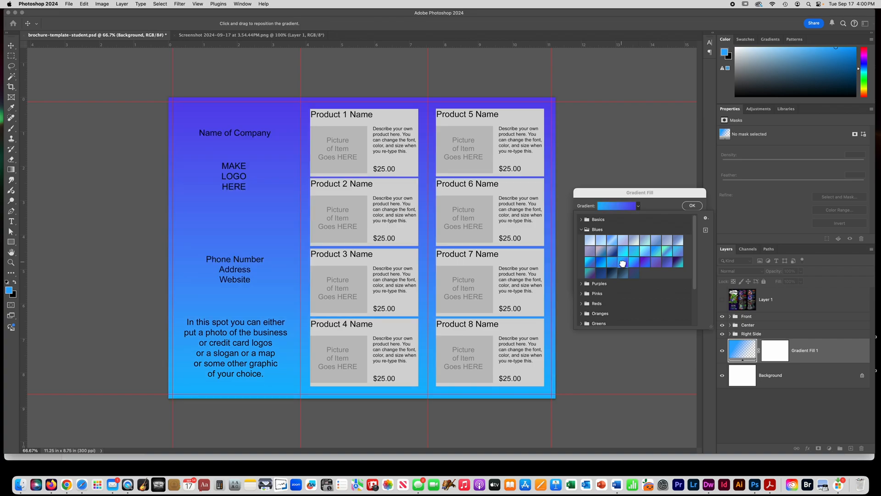
pyautogui.click(601, 273)
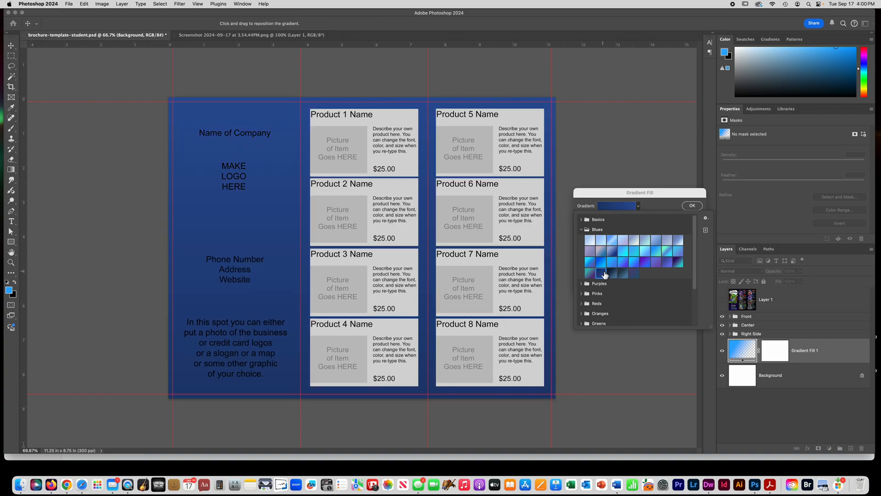
pyautogui.click(645, 263)
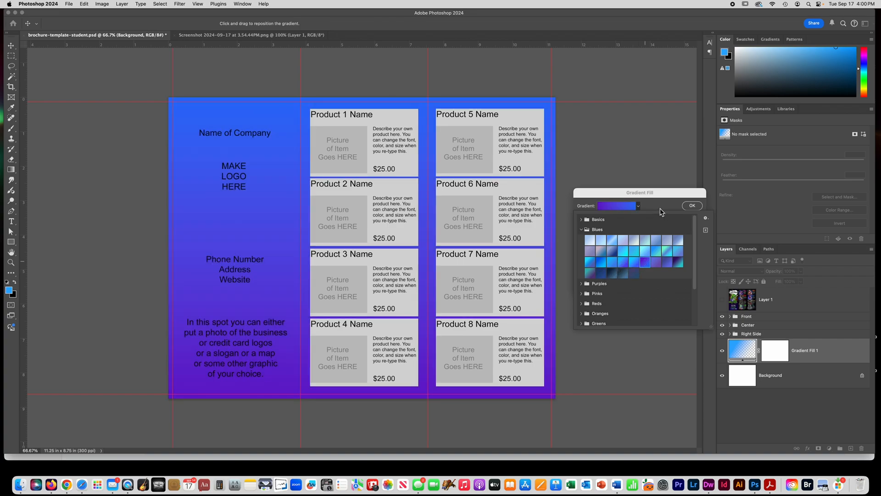
pyautogui.click(693, 209)
pyautogui.click(692, 206)
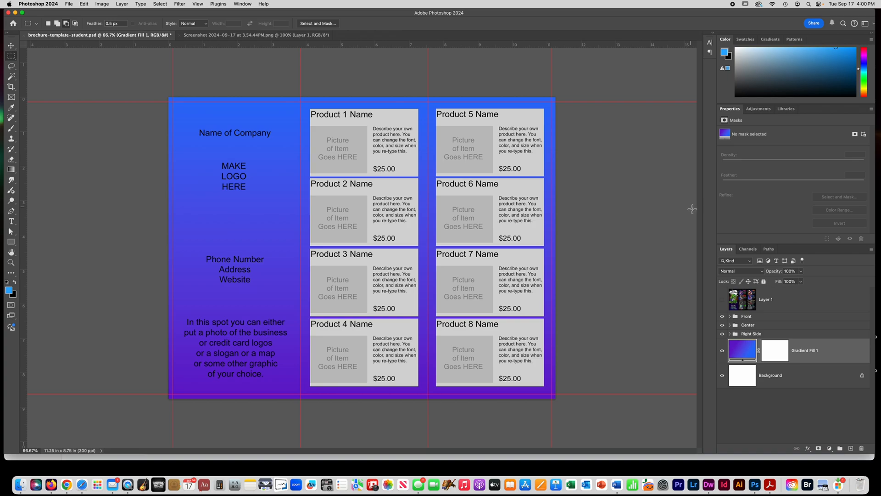
# - Edit the fill layer's gradient, changing the purple color stop to black #000000 and moving the midpoint to location 79
pyautogui.doubleClick(744, 351)
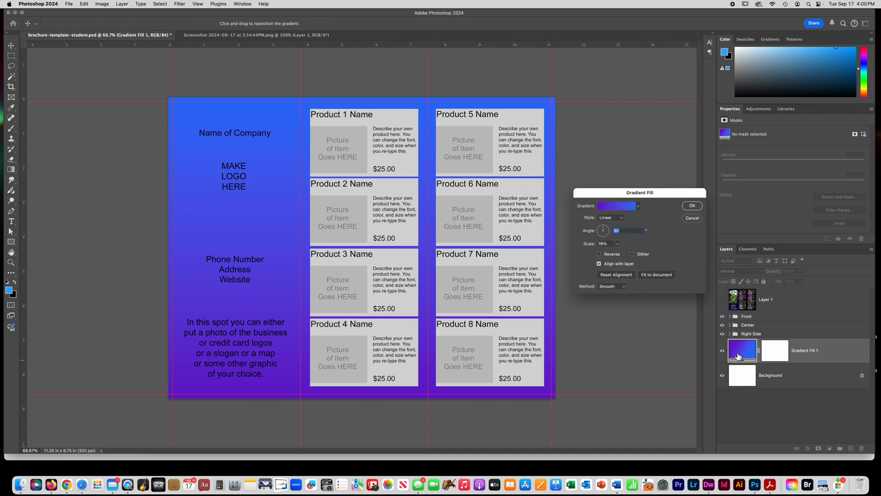
pyautogui.click(616, 207)
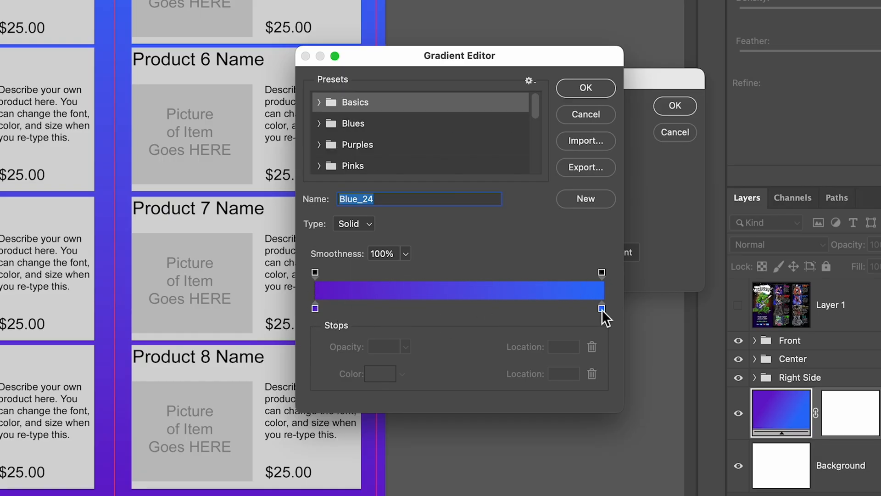
pyautogui.click(316, 308)
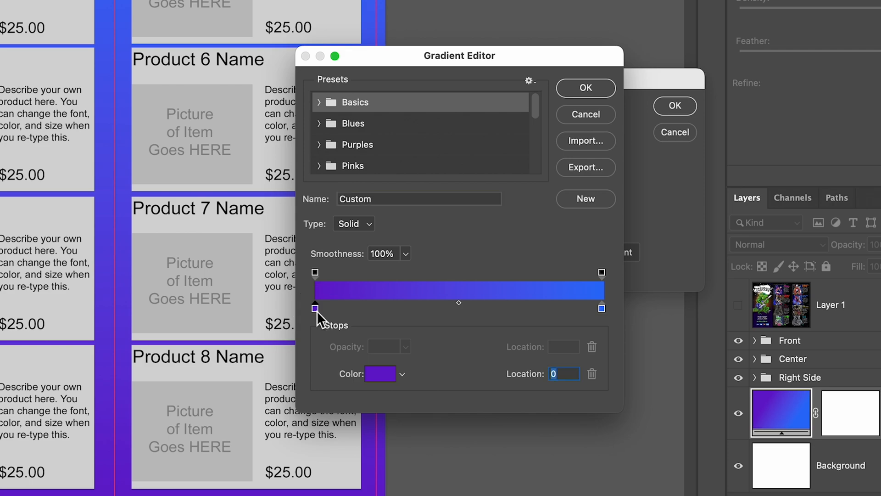
pyautogui.click(373, 373)
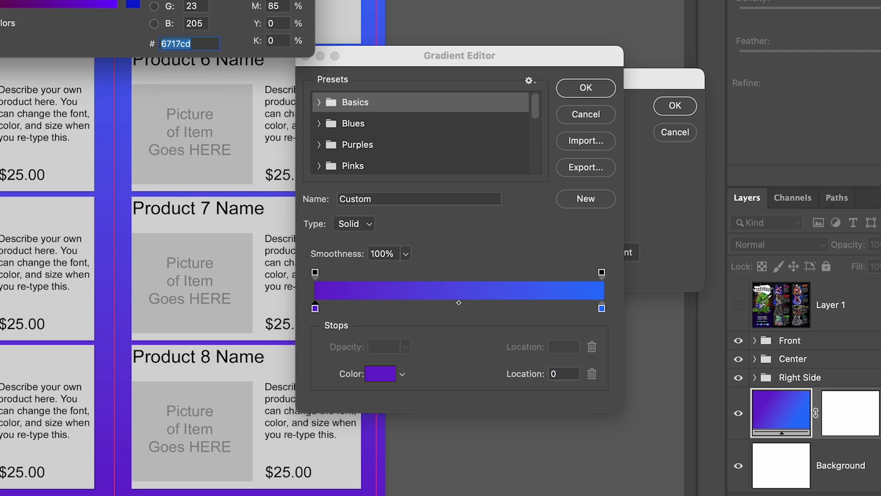
pyautogui.moveTo(28, 2); pyautogui.dragTo(0, 28)
pyautogui.moveTo(133, 3); pyautogui.dragTo(136, 68)
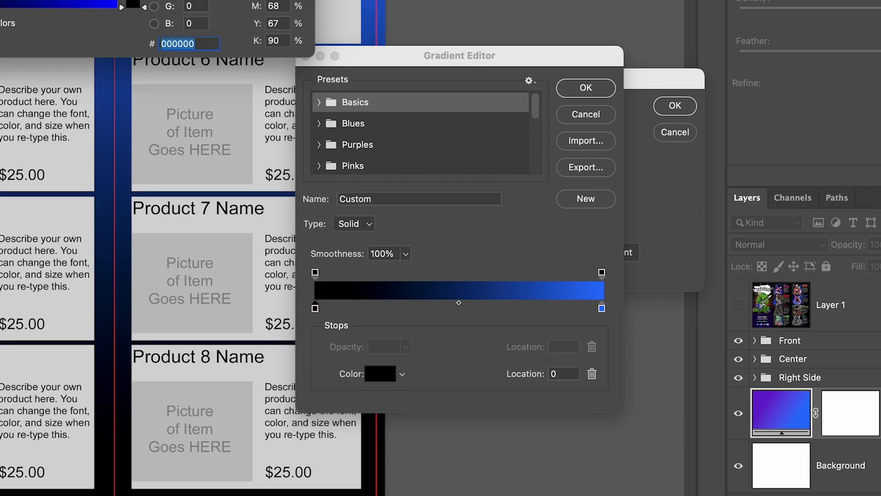
pyautogui.press('Return')
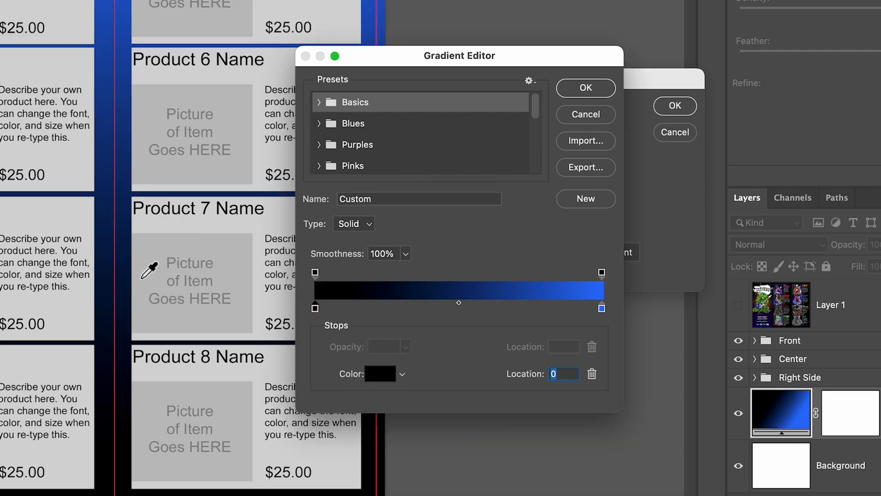
pyautogui.click(464, 304)
pyautogui.moveTo(464, 304); pyautogui.dragTo(542, 302)
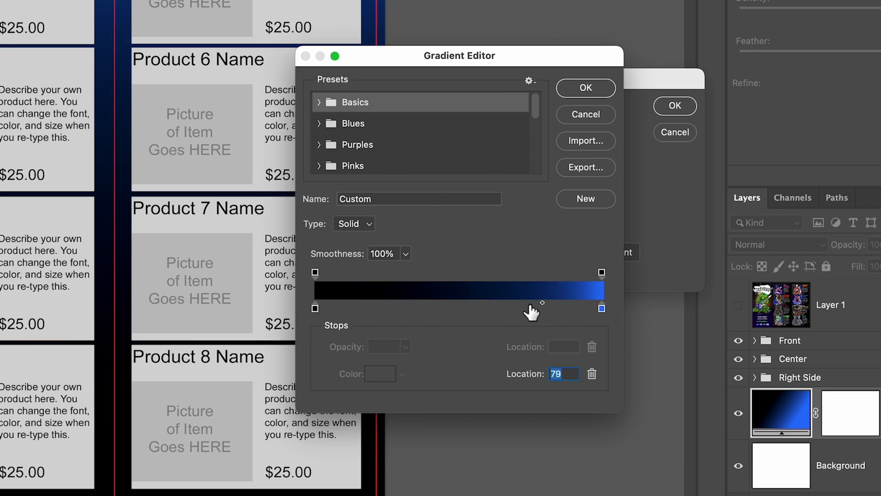
# - Try extra black color stops along the middle of the gradient, moving one to location 28, and remove all the added stops
pyautogui.click(388, 308)
pyautogui.moveTo(388, 308); pyautogui.dragTo(368, 308)
pyautogui.click(485, 308)
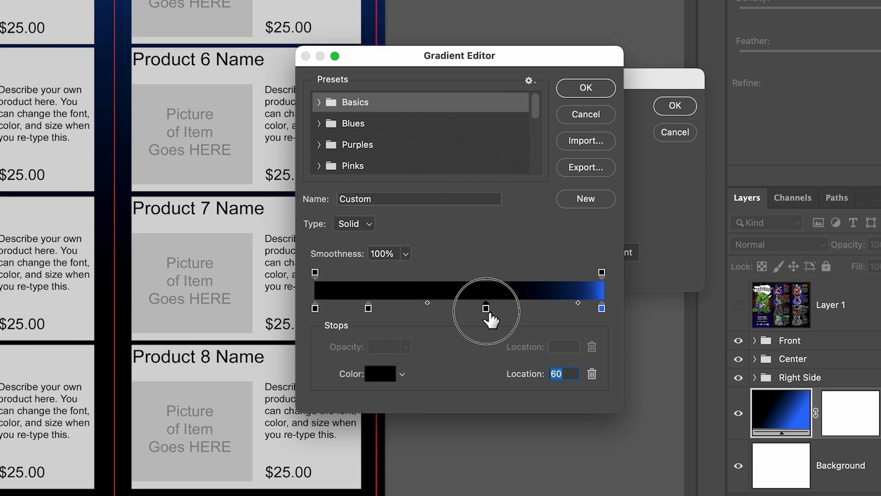
pyautogui.moveTo(486, 308); pyautogui.dragTo(467, 357)
pyautogui.moveTo(368, 308); pyautogui.dragTo(395, 308)
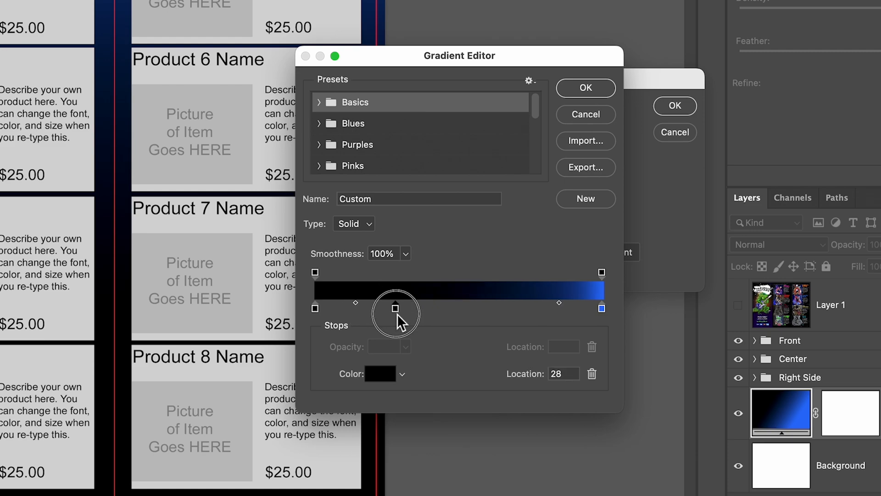
pyautogui.click(450, 308)
pyautogui.click(482, 308)
pyautogui.moveTo(482, 308); pyautogui.dragTo(475, 362)
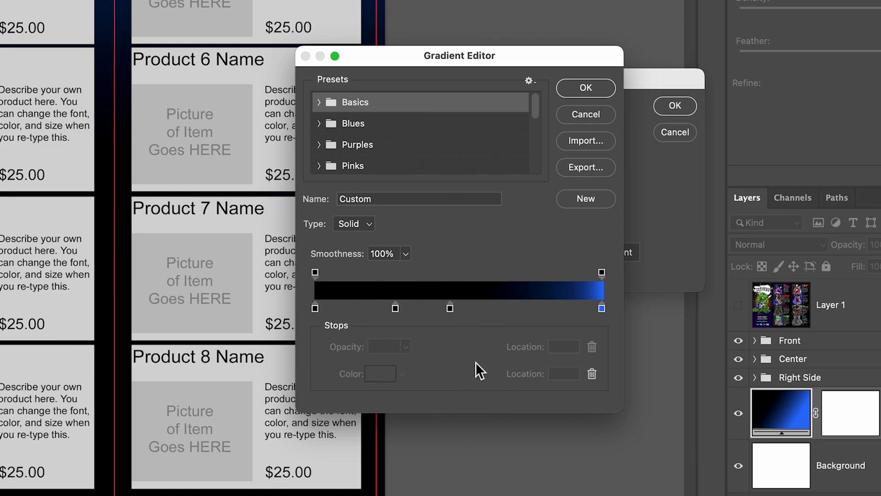
pyautogui.moveTo(451, 310); pyautogui.dragTo(450, 384)
pyautogui.moveTo(398, 307); pyautogui.dragTo(434, 376)
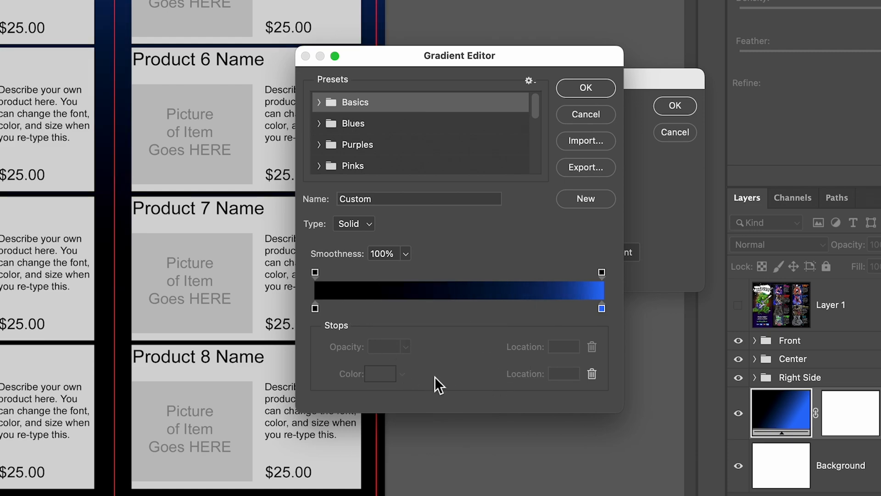
# - Try a 0% opacity stop at location 47 on the gradient and discard all the gradient edits
pyautogui.click(498, 272)
pyautogui.moveTo(499, 272); pyautogui.dragTo(450, 272)
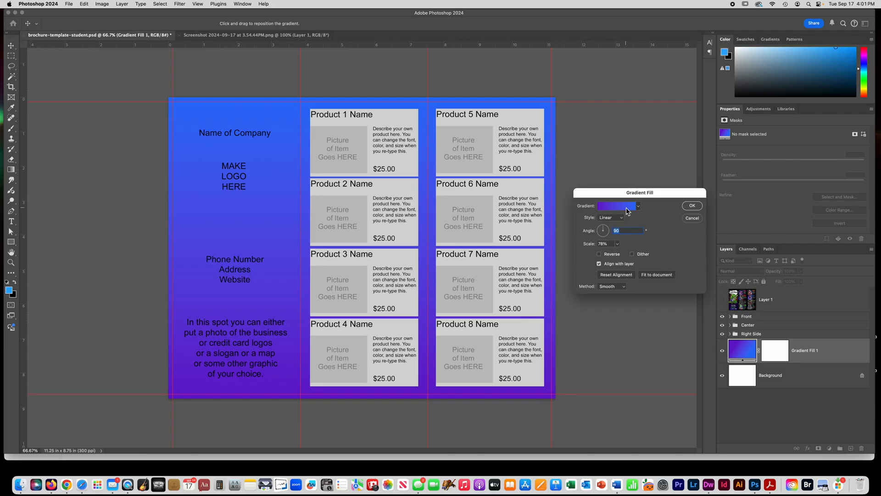
pyautogui.click(693, 206)
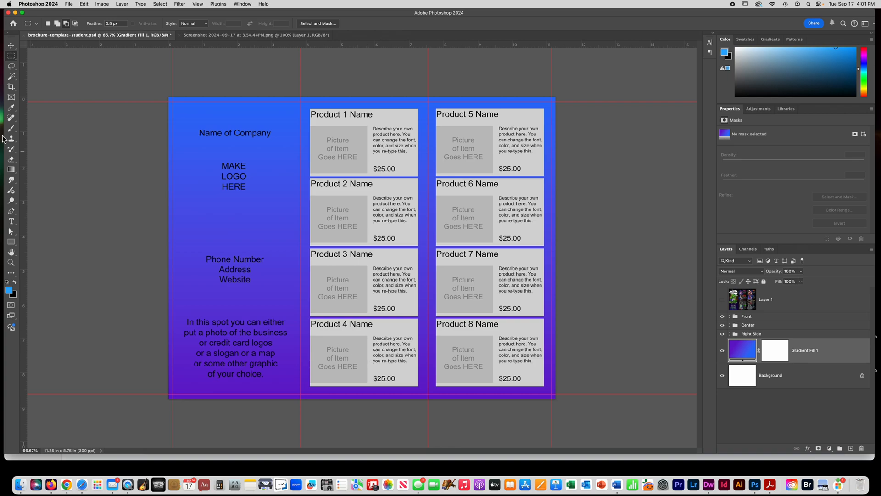
# - Draw blue rectangle shapes over the brochure's left panel, about 1150 × 2627 px, and its center and right panels, about 2237 × 2657 px
pyautogui.click(11, 242)
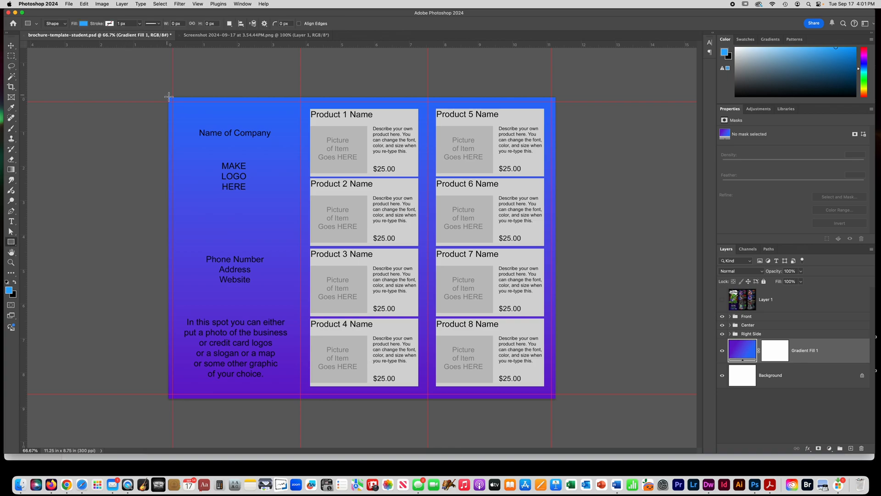
pyautogui.moveTo(169, 97); pyautogui.dragTo(300, 398)
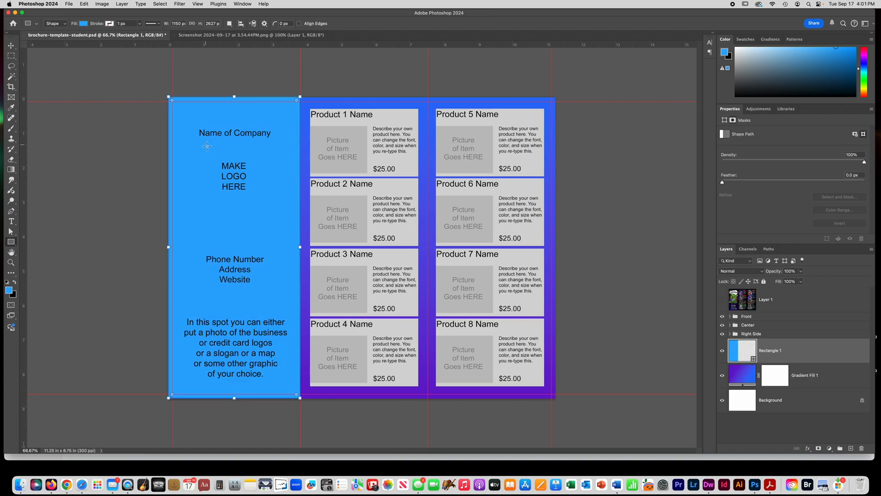
pyautogui.click(11, 56)
pyautogui.click(11, 241)
pyautogui.moveTo(559, 97); pyautogui.dragTo(301, 401)
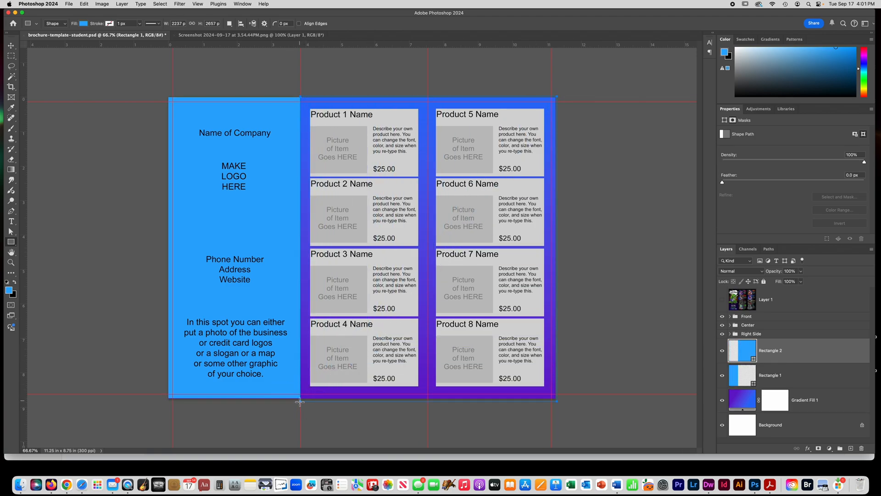
# - Try a red fill and a black-to-white gradient fill on the rectangle covering the center and right panels
pyautogui.click(83, 24)
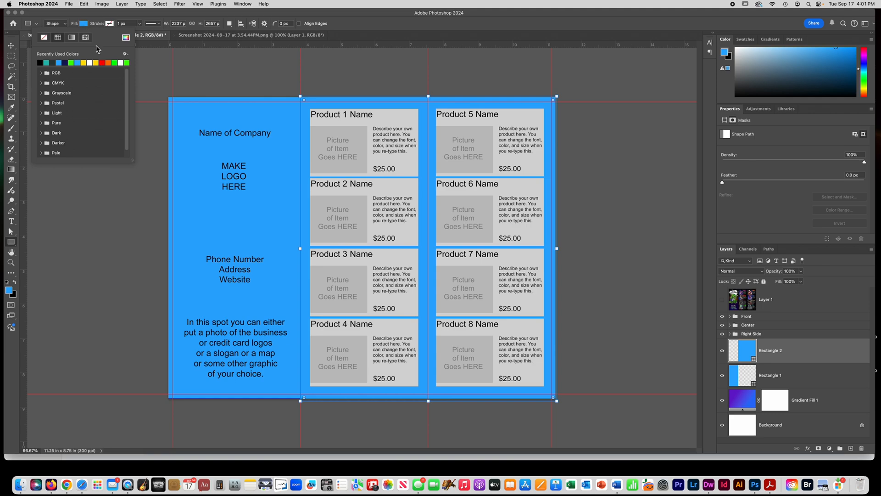
pyautogui.click(108, 62)
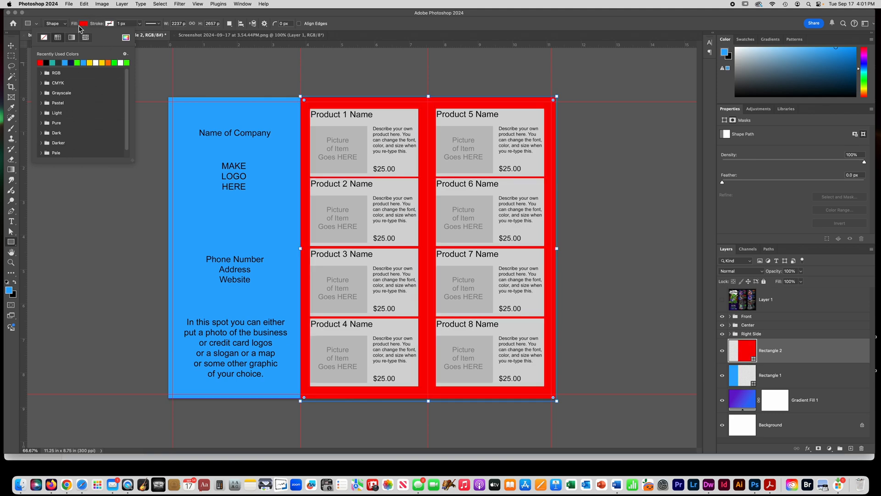
pyautogui.click(72, 39)
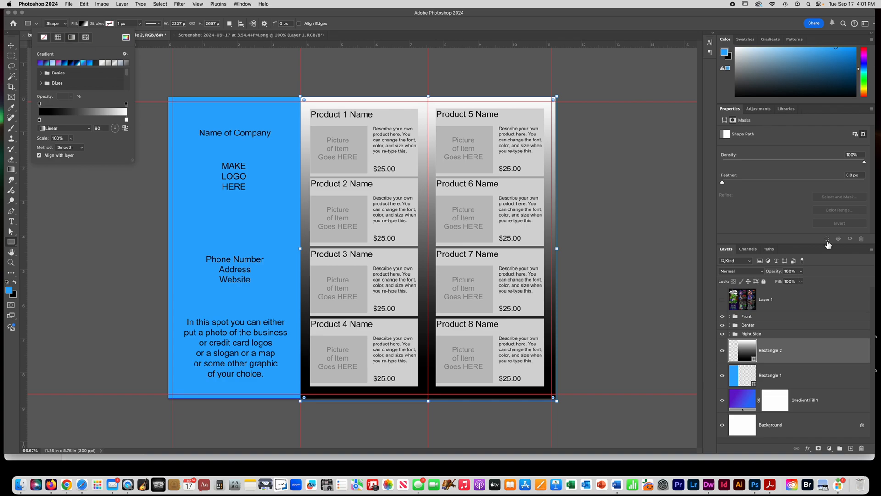
# - Delete the Rectangle 2, Rectangle 1 and Gradient Fill 1 layers, leaving the white Background under the template groups
pyautogui.click(744, 355)
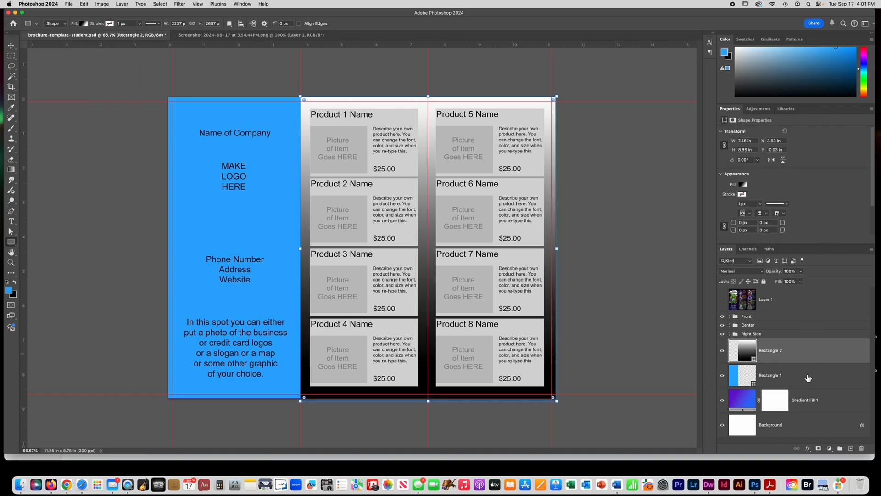
pyautogui.click(814, 401)
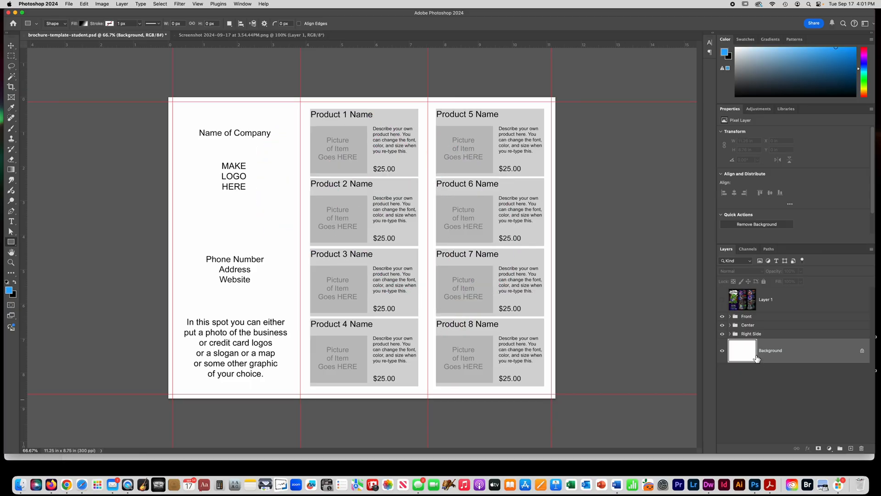
# - Show the finished guitar brochure example on Layer 1 and mark it near the top with a smaller blue brush
pyautogui.click(723, 300)
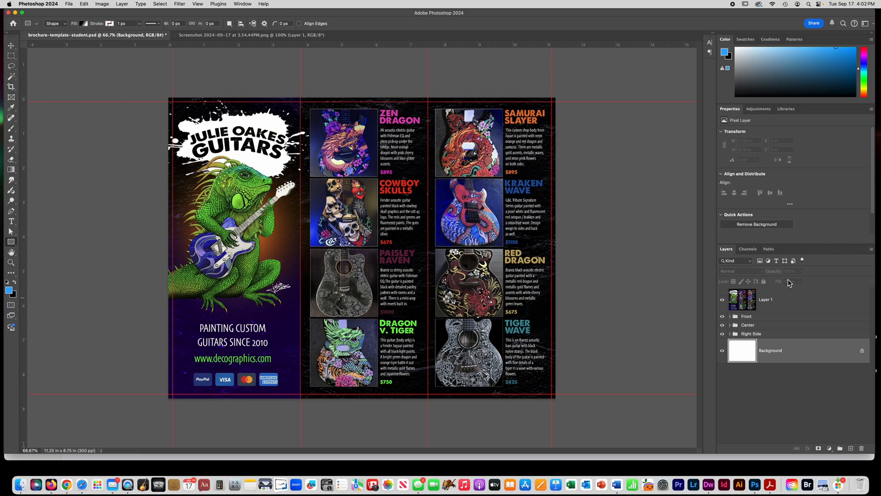
pyautogui.click(781, 302)
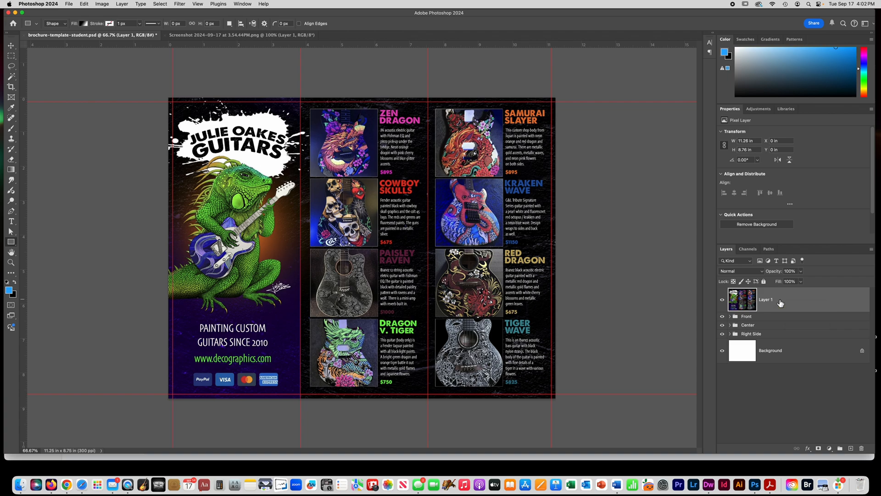
pyautogui.click(11, 128)
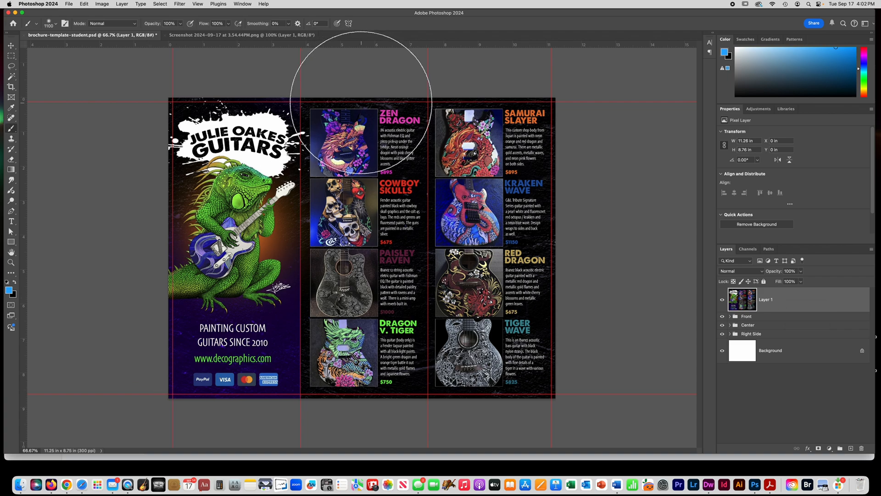
pyautogui.press('[')
pyautogui.press('[')
pyautogui.press('[')
pyautogui.press('[')
pyautogui.press('[')
pyautogui.press('[')
pyautogui.press('[')
pyautogui.press('[')
pyautogui.press('[')
pyautogui.press('[')
pyautogui.press('[')
pyautogui.press('[')
pyautogui.press('[')
pyautogui.press('[')
pyautogui.press('[')
pyautogui.press('[')
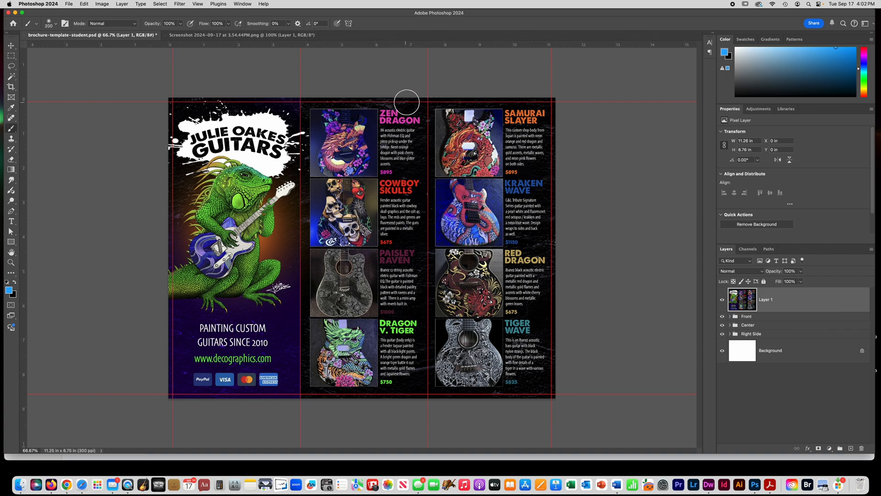
pyautogui.moveTo(429, 101)
pyautogui.mouseDown()
pyautogui.moveTo(301, 106)
pyautogui.moveTo(303, 176)
pyautogui.moveTo(426, 176)
pyautogui.moveTo(429, 102)
pyautogui.mouseUp()
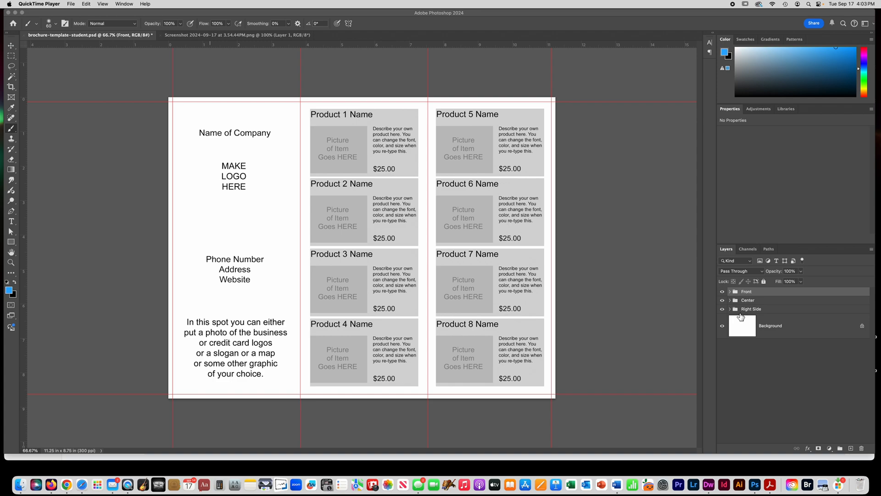
# - Hide the Front group so its placeholder texts disappear from the brochure's front panel
pyautogui.click(751, 304)
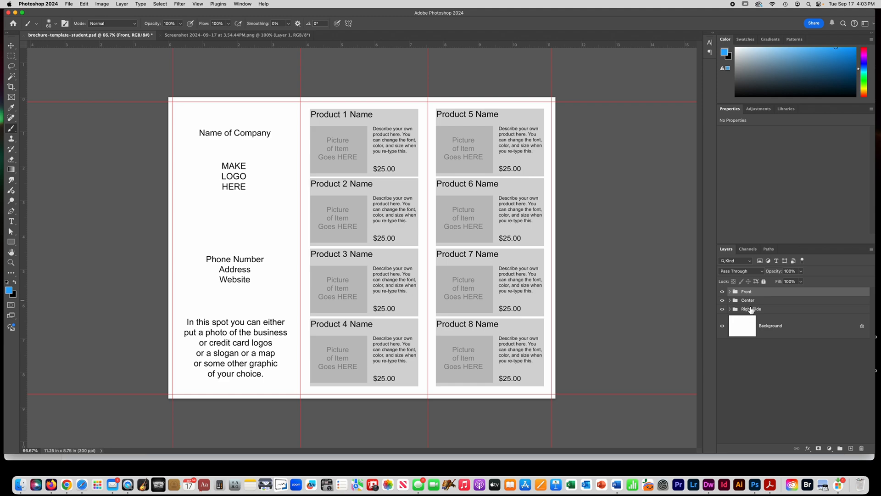
pyautogui.click(723, 292)
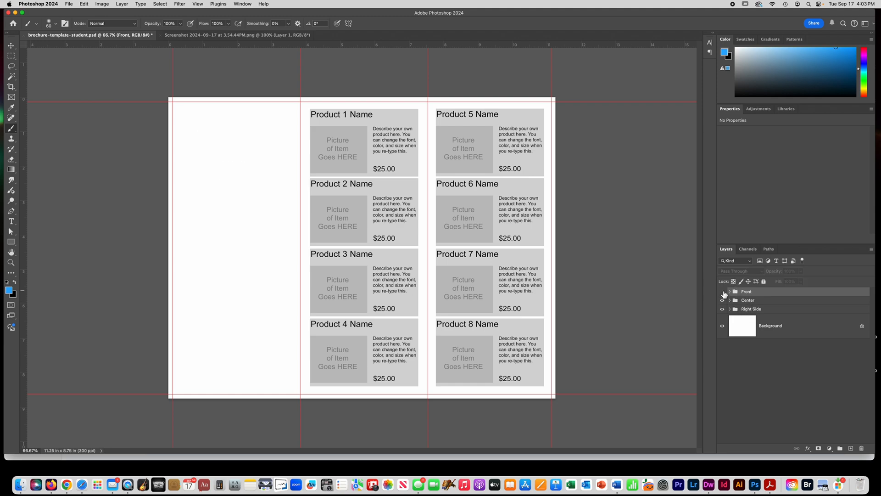
pyautogui.click(724, 292)
pyautogui.click(723, 292)
# - Toggle the Center group's visibility off and on to check which part of the brochure it holds
pyautogui.click(759, 301)
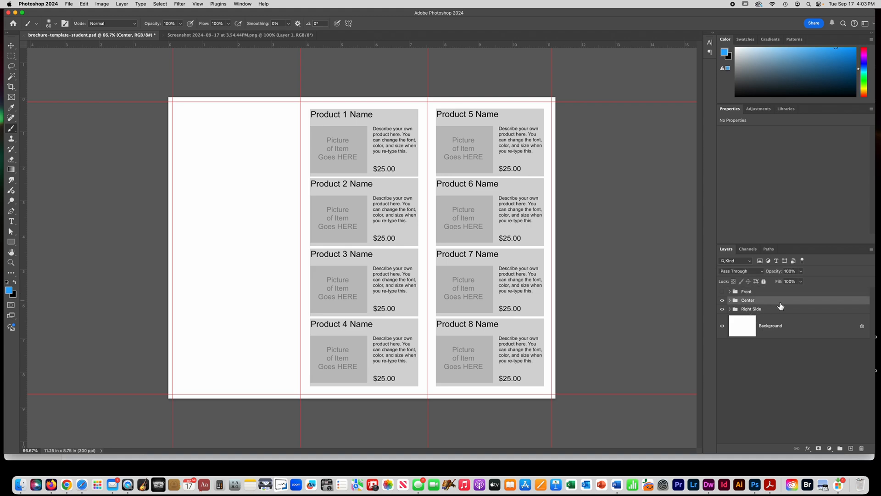
pyautogui.click(723, 301)
pyautogui.click(723, 300)
pyautogui.click(723, 301)
pyautogui.click(723, 301)
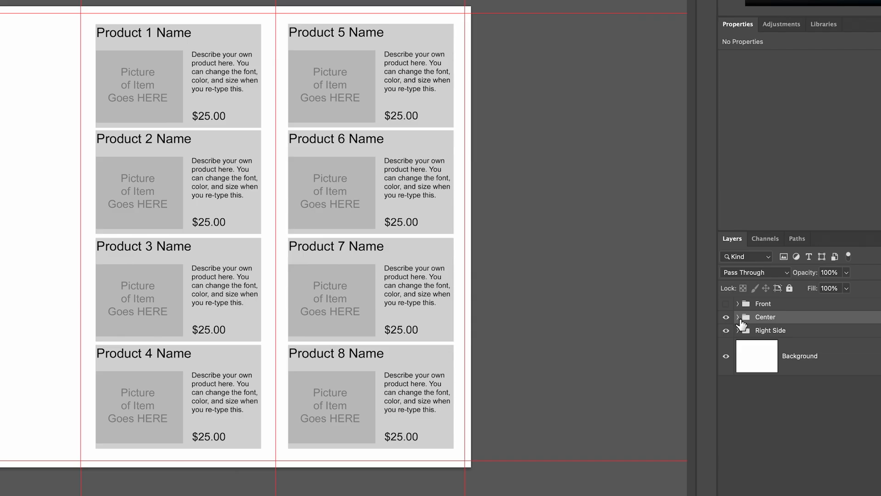
# - Expand the Center group and toggle the Product 1 group's visibility to identify its contents
pyautogui.click(730, 300)
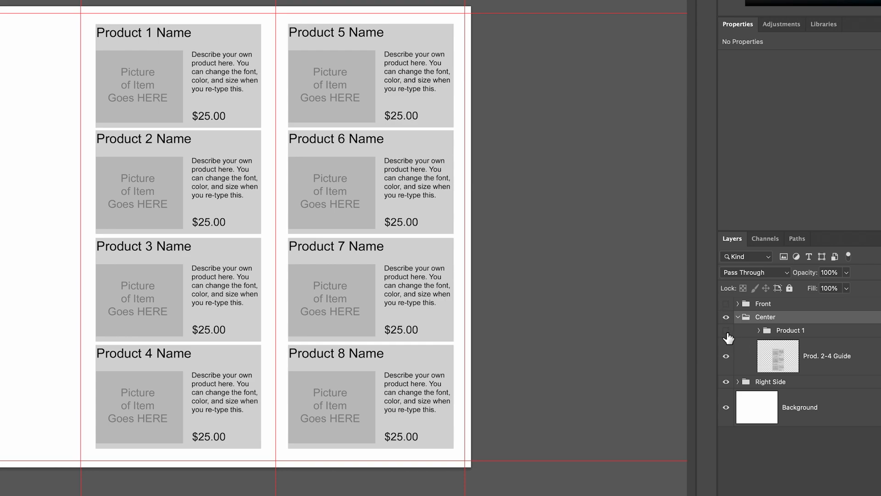
pyautogui.click(727, 331)
pyautogui.click(726, 331)
pyautogui.click(727, 332)
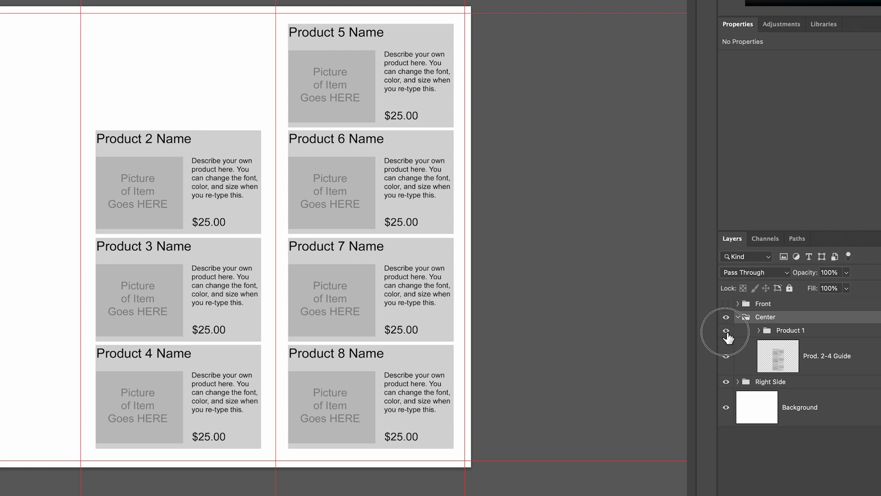
pyautogui.click(726, 332)
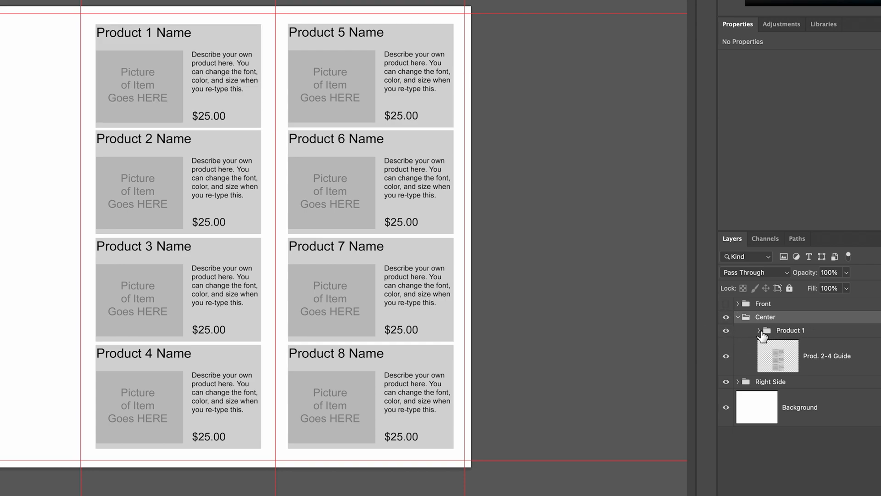
# - Expand the Product 1 group, make more room for the layer list, and toggle the name, description and price text layers
pyautogui.click(759, 331)
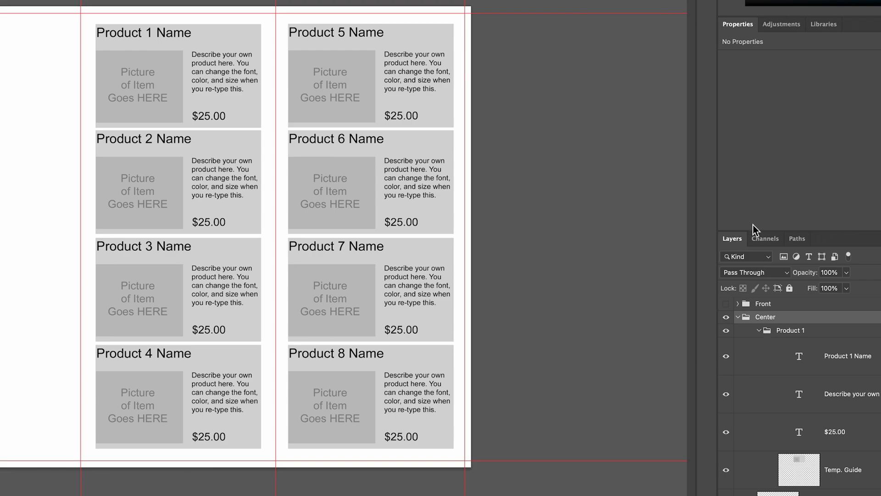
pyautogui.moveTo(820, 229); pyautogui.dragTo(788, 66)
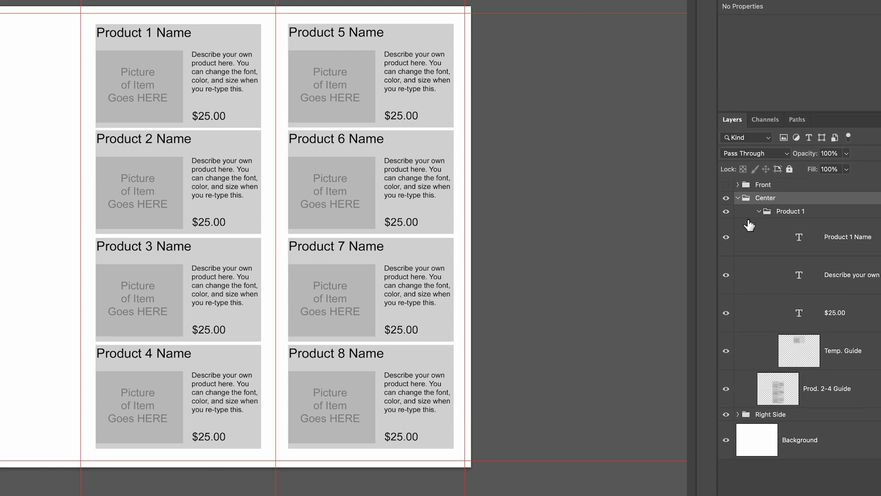
pyautogui.click(726, 239)
pyautogui.click(726, 238)
pyautogui.click(726, 238)
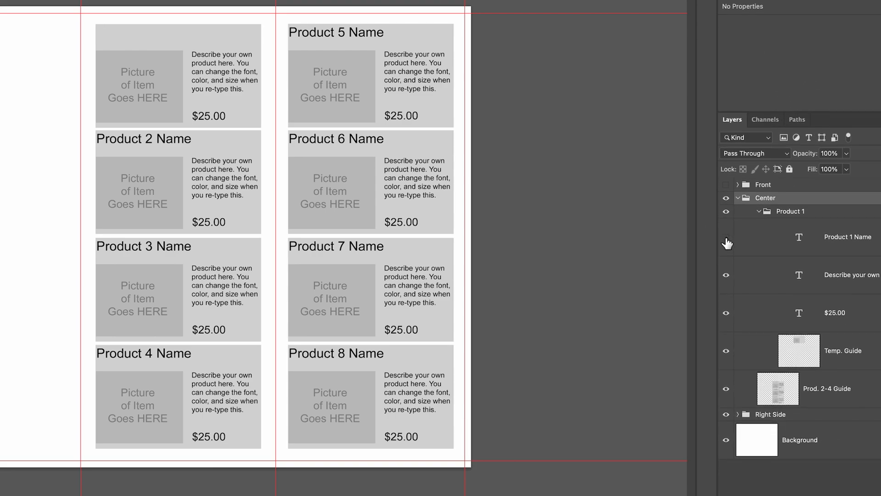
pyautogui.click(726, 238)
pyautogui.click(727, 275)
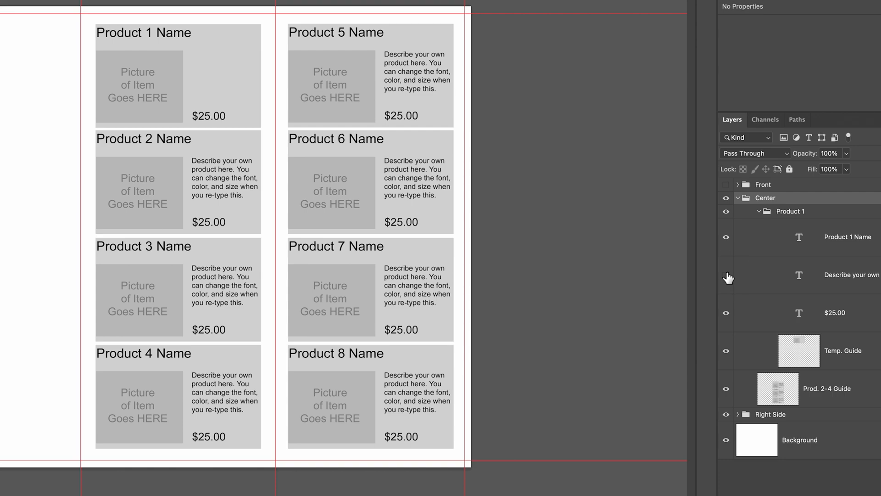
pyautogui.click(727, 275)
pyautogui.click(727, 275)
pyautogui.click(727, 274)
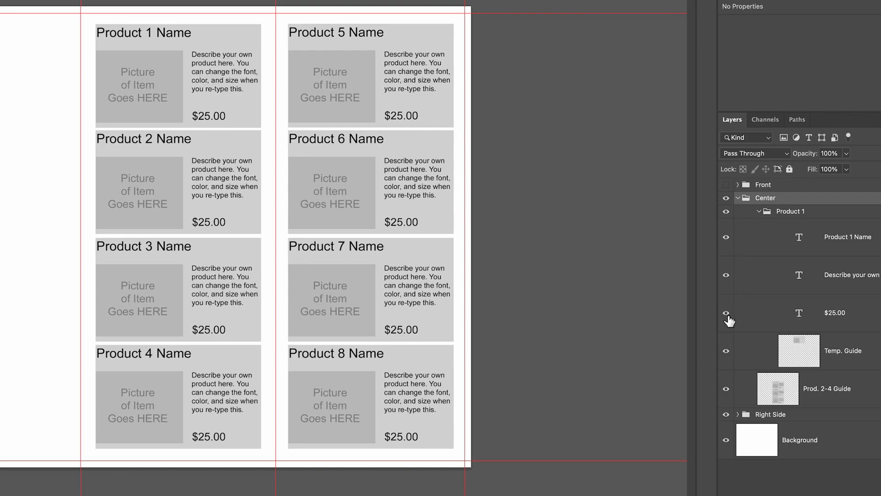
pyautogui.click(726, 312)
pyautogui.click(727, 312)
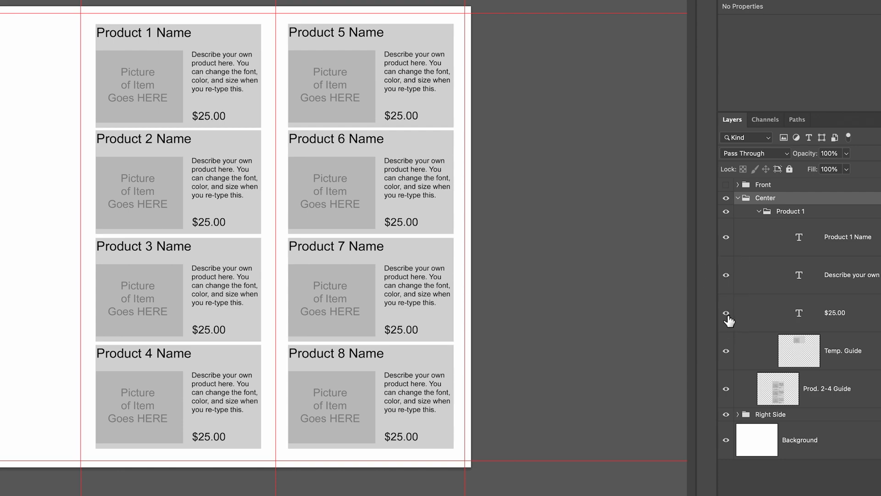
# - Toggle the Temp. Guide layer's visibility to examine the gray placeholder behind the Product 1 texts
pyautogui.click(727, 352)
pyautogui.click(727, 352)
pyautogui.click(727, 351)
pyautogui.click(727, 352)
pyautogui.click(727, 351)
pyautogui.click(727, 352)
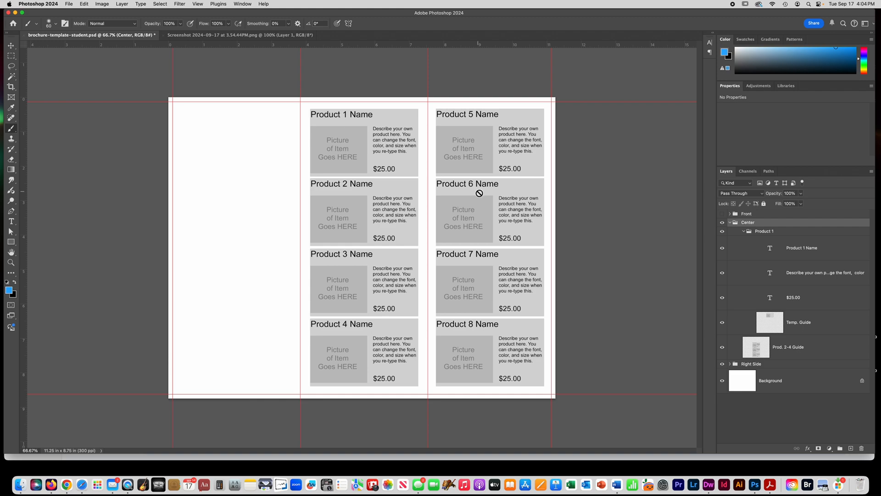
# - Try brushing a blue outline around Product 1's picture area and an arrow beside its name on the Temp. Guide layer, and undo the strokes
pyautogui.click(793, 321)
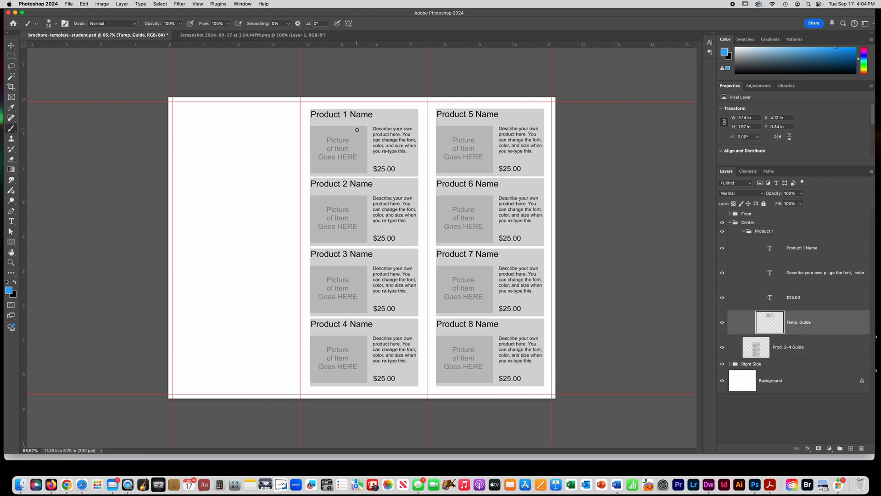
pyautogui.moveTo(356, 127)
pyautogui.mouseDown()
pyautogui.moveTo(308, 143)
pyautogui.moveTo(345, 173)
pyautogui.moveTo(348, 119)
pyautogui.moveTo(370, 159)
pyautogui.moveTo(368, 176)
pyautogui.moveTo(321, 176)
pyautogui.moveTo(314, 115)
pyautogui.moveTo(367, 107)
pyautogui.moveTo(401, 113)
pyautogui.mouseUp()
pyautogui.press('super+z')
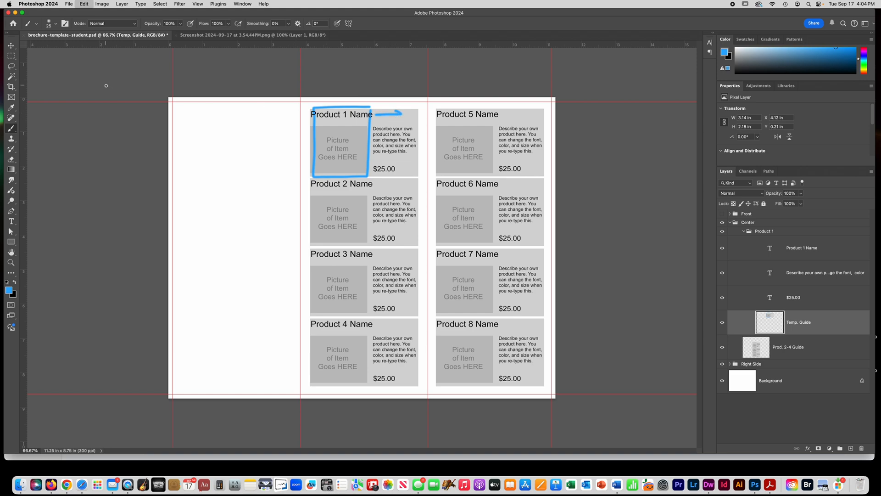
pyautogui.press('super+z')
pyautogui.press('super+z')
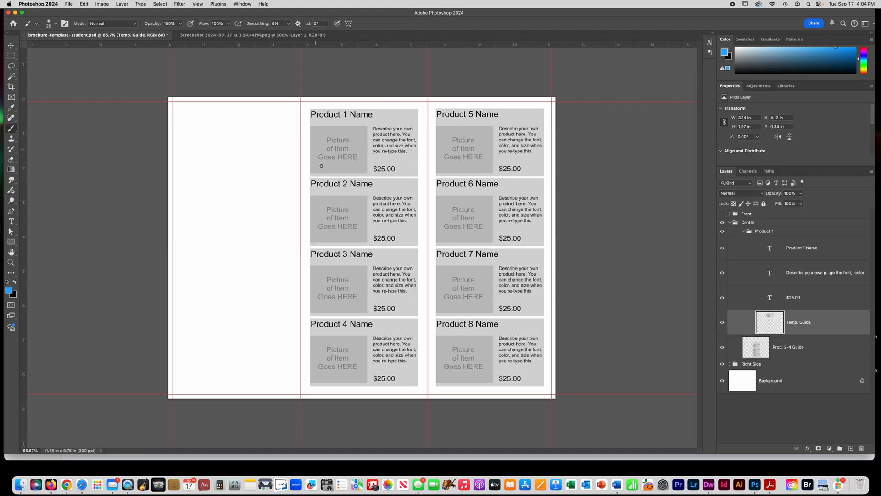
# - Replace the Product 1 Name text with "Pizza" and toggle its layer off and on to check it
pyautogui.click(800, 252)
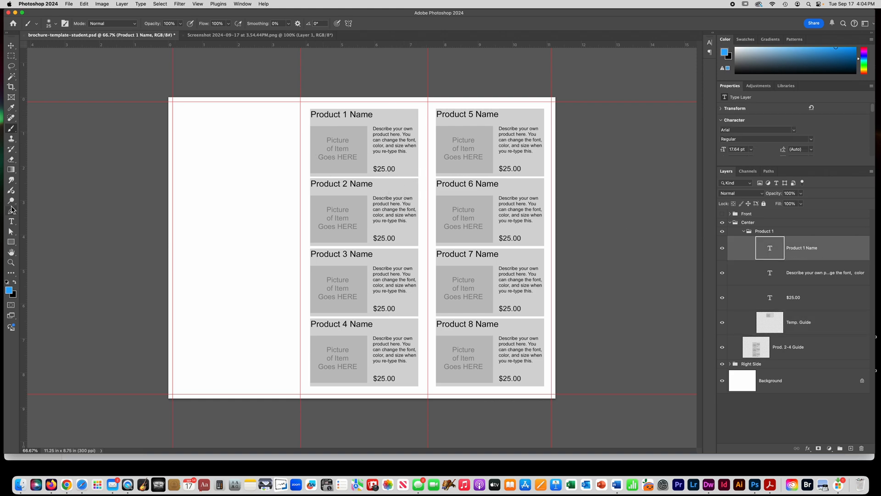
pyautogui.click(12, 222)
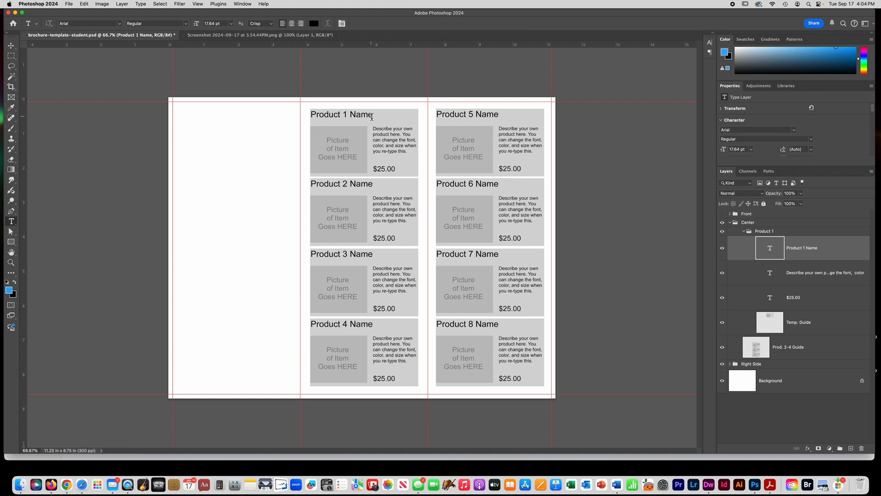
pyautogui.moveTo(371, 117); pyautogui.dragTo(282, 114)
pyautogui.write('Pizza')
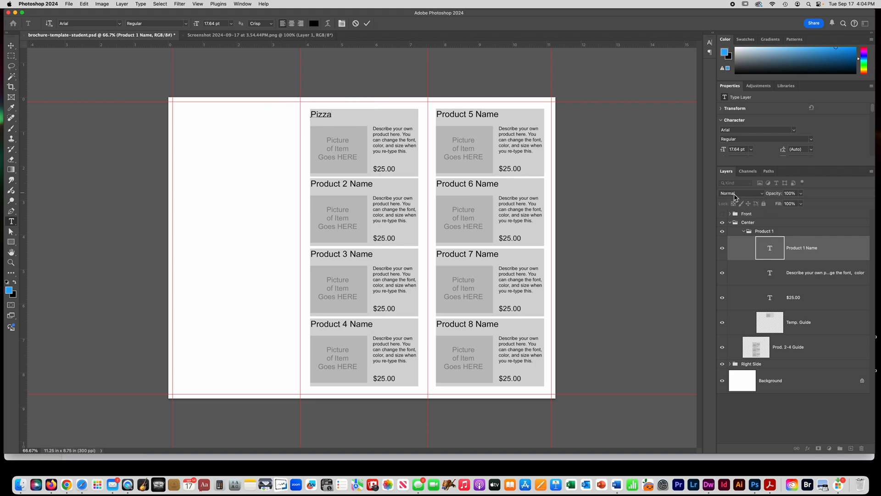
pyautogui.click(723, 248)
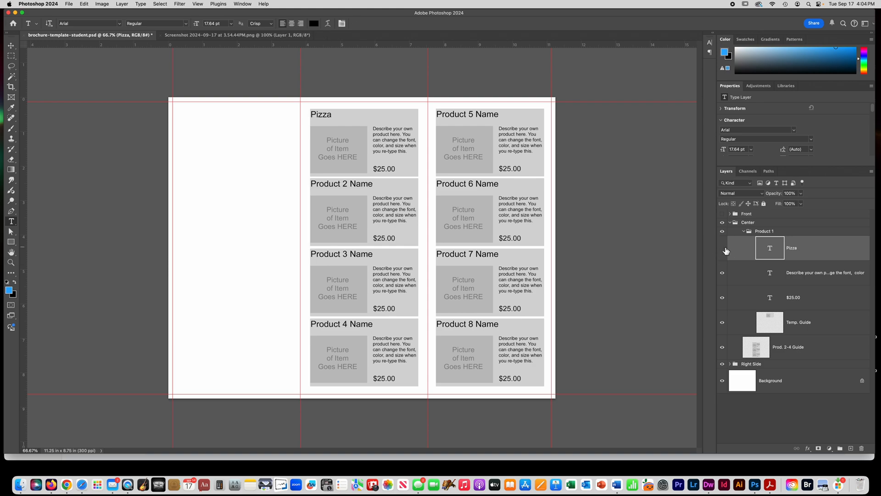
pyautogui.click(724, 248)
pyautogui.click(723, 249)
# - Set the font of the Pizza title to A Love of Thunder
pyautogui.click(798, 278)
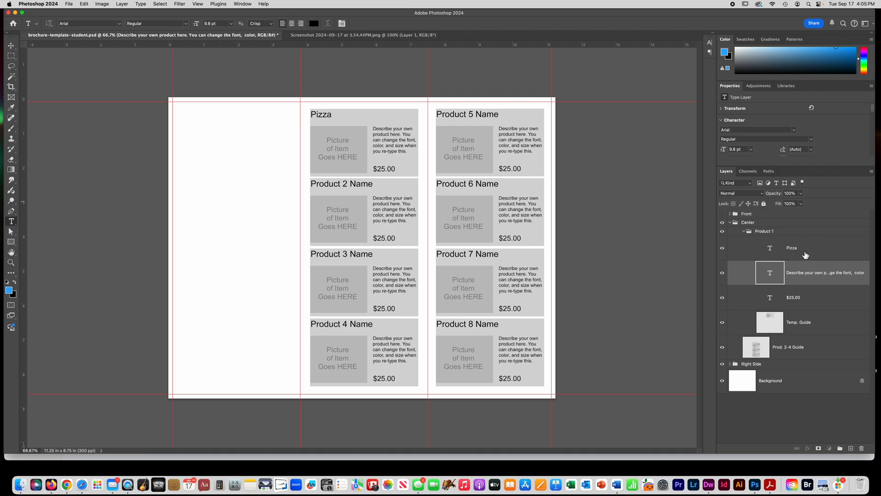
pyautogui.click(800, 253)
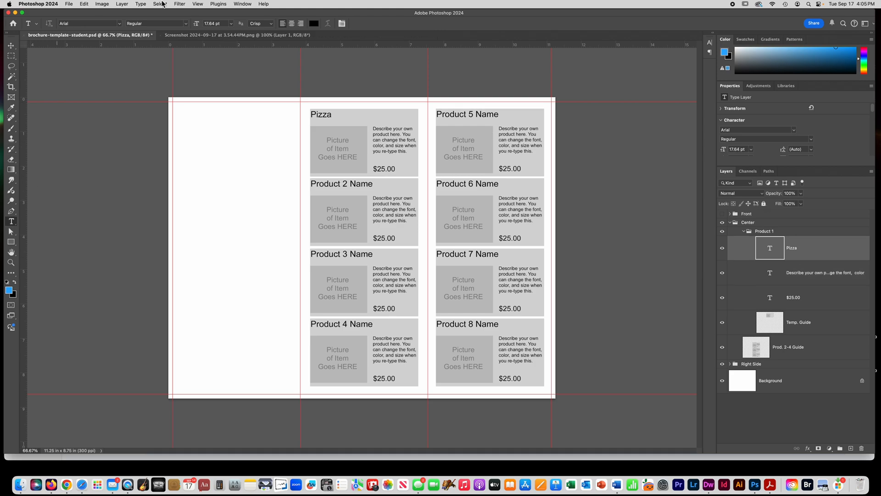
pyautogui.click(119, 25)
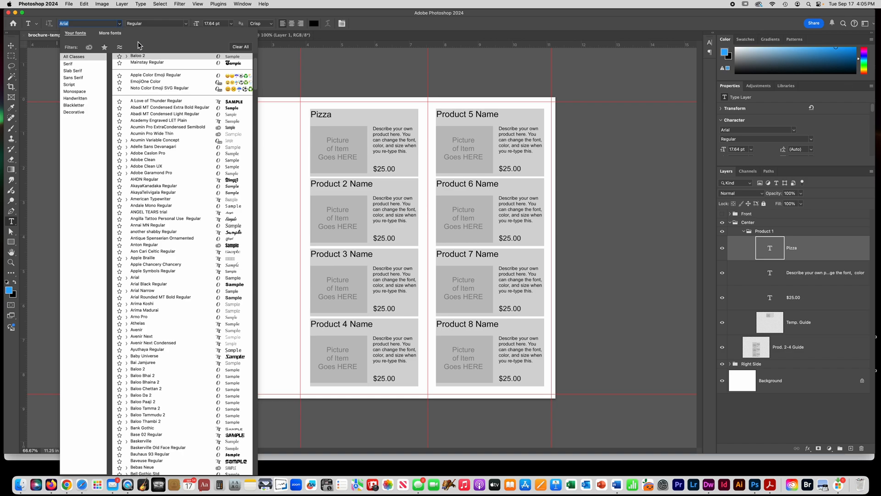
pyautogui.click(152, 100)
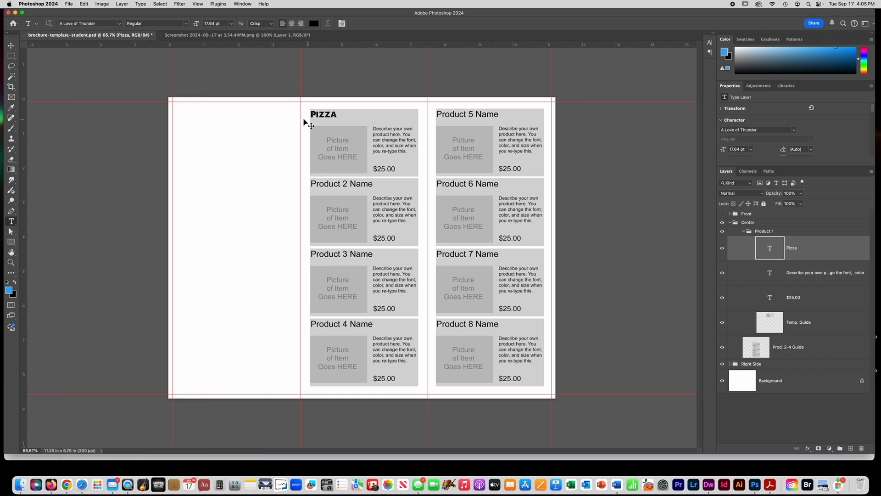
# - Enlarge the Pizza title to about 141% and move it directly above Product 1's description
pyautogui.press('super+t')
pyautogui.moveTo(326, 118); pyautogui.dragTo(383, 116)
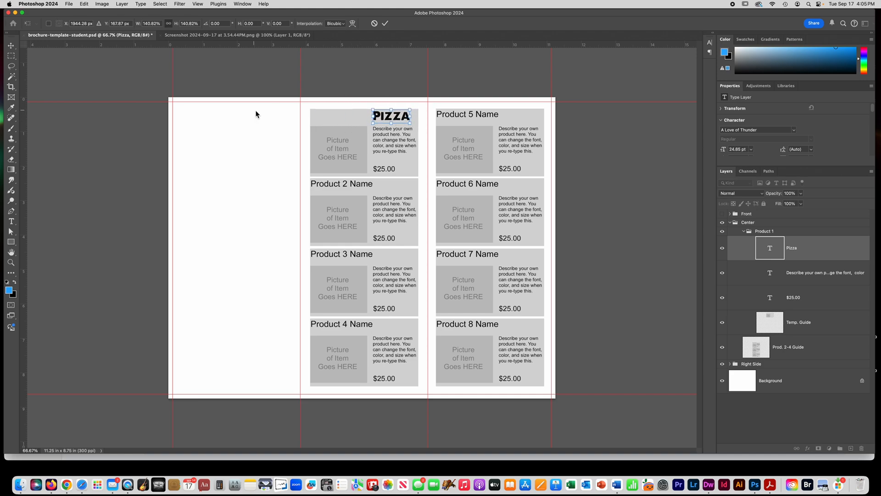
pyautogui.click(11, 55)
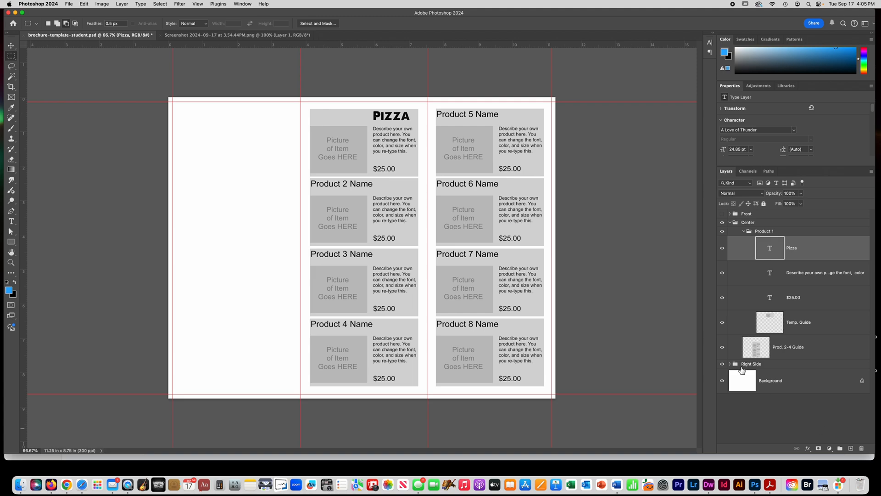
# - Fill the Background layer with black and toggle the Temp. Guide layer's visibility to check the Product 1 texts against it
pyautogui.click(781, 379)
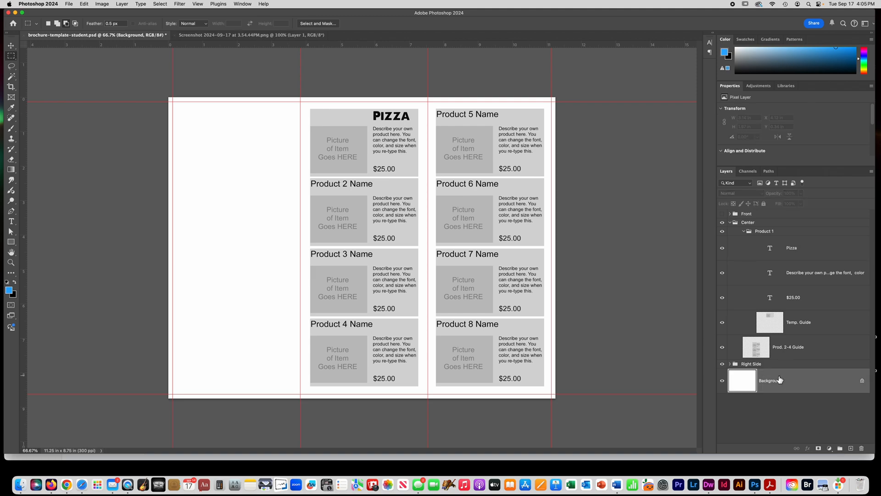
pyautogui.press('super+BackSpace')
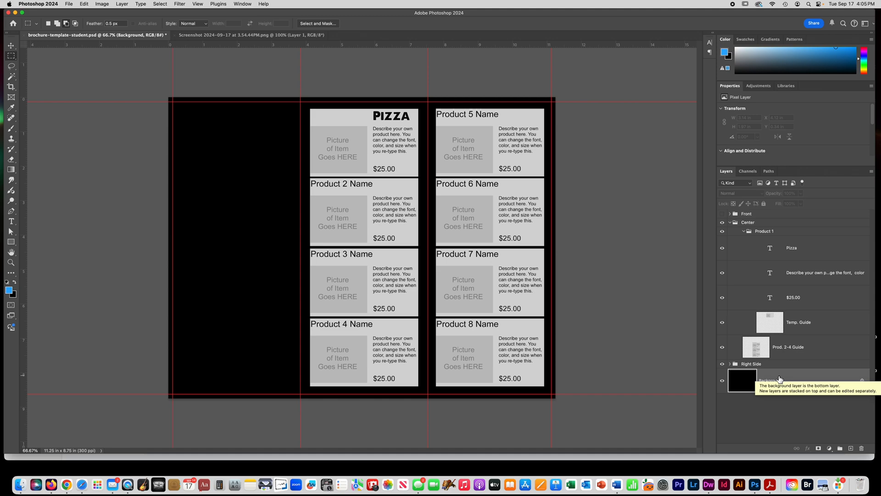
pyautogui.click(723, 324)
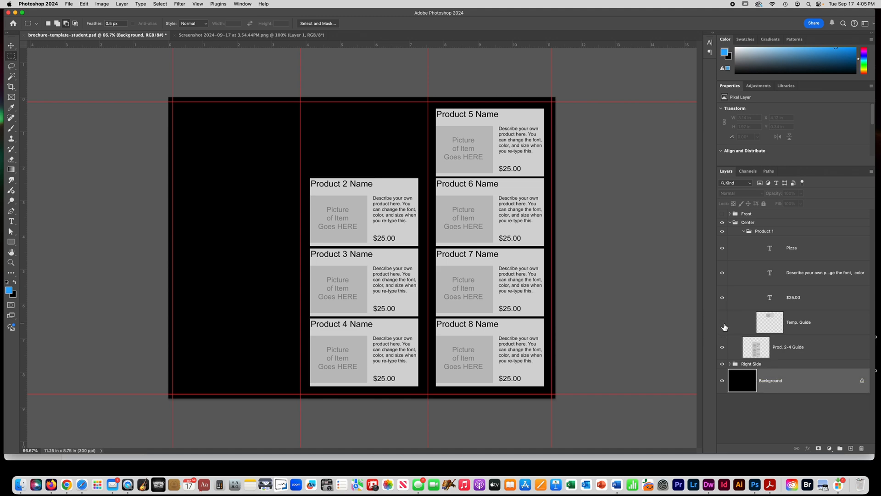
pyautogui.click(724, 325)
pyautogui.click(723, 324)
pyautogui.click(723, 324)
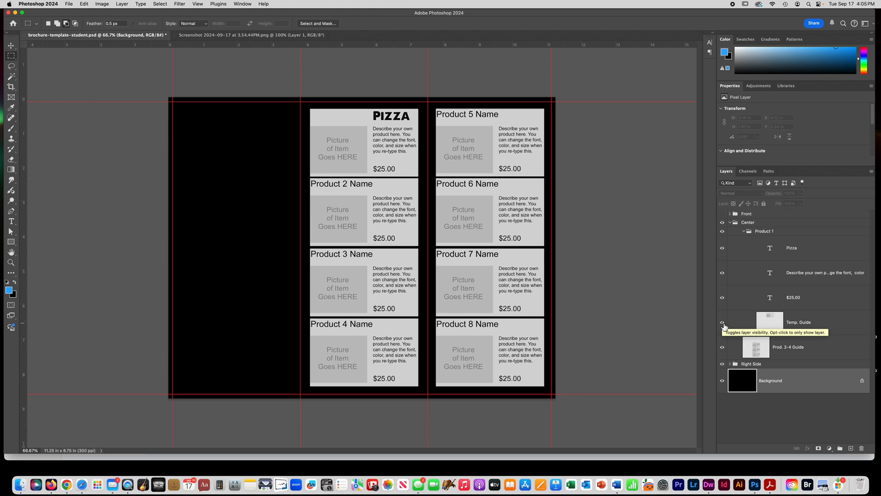
# - Set the text color of the Pizza title to red, ff0000
pyautogui.click(787, 255)
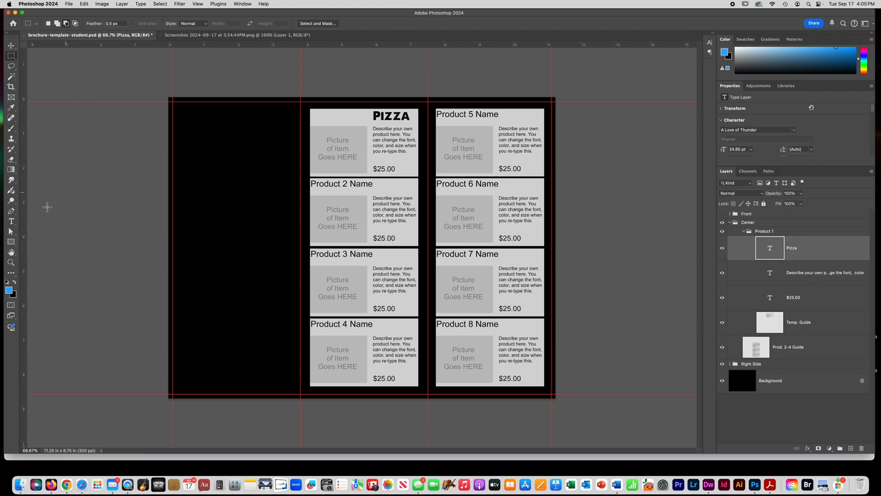
pyautogui.click(11, 220)
pyautogui.moveTo(407, 118); pyautogui.dragTo(349, 117)
pyautogui.click(314, 24)
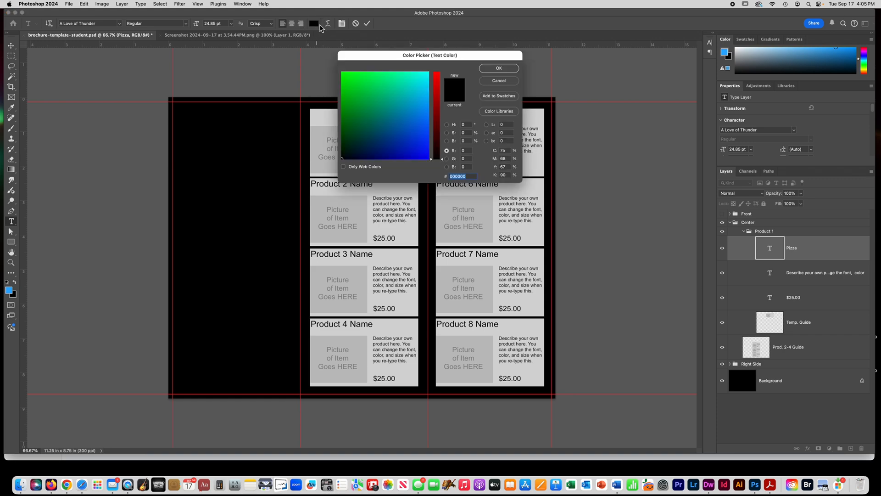
pyautogui.write('ff0000')
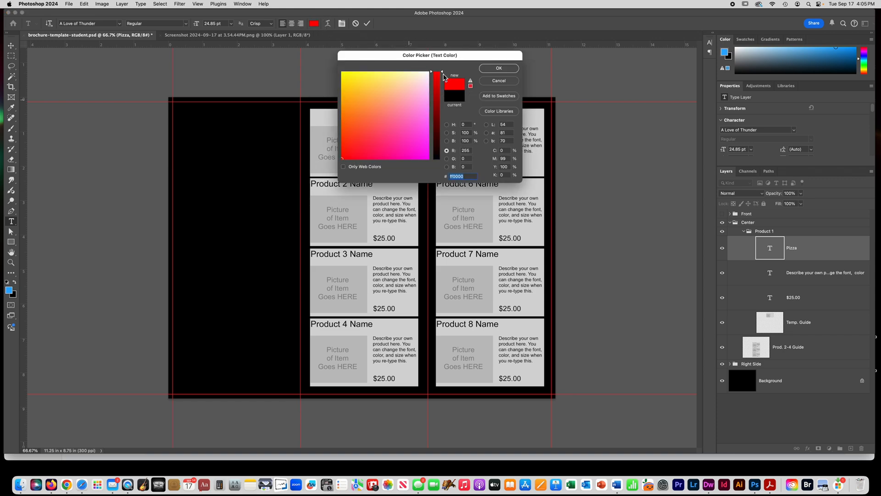
pyautogui.click(489, 69)
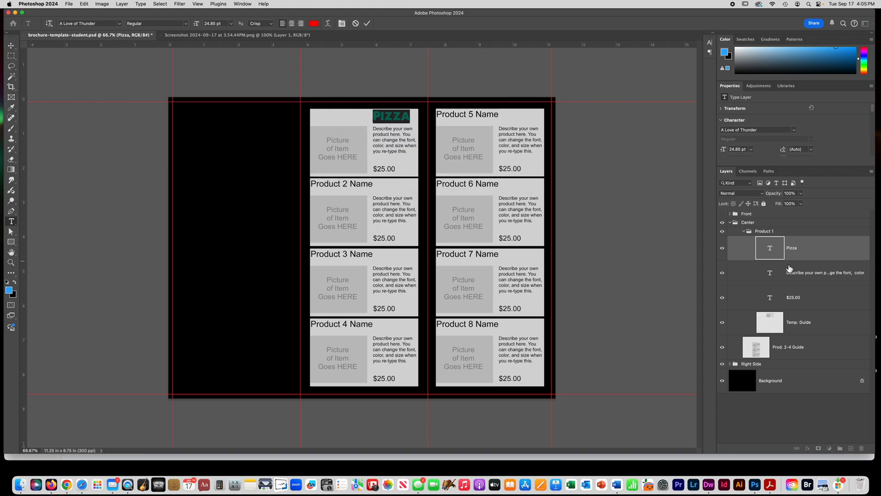
# - Set the text color of Product 1's description to white
pyautogui.click(808, 281)
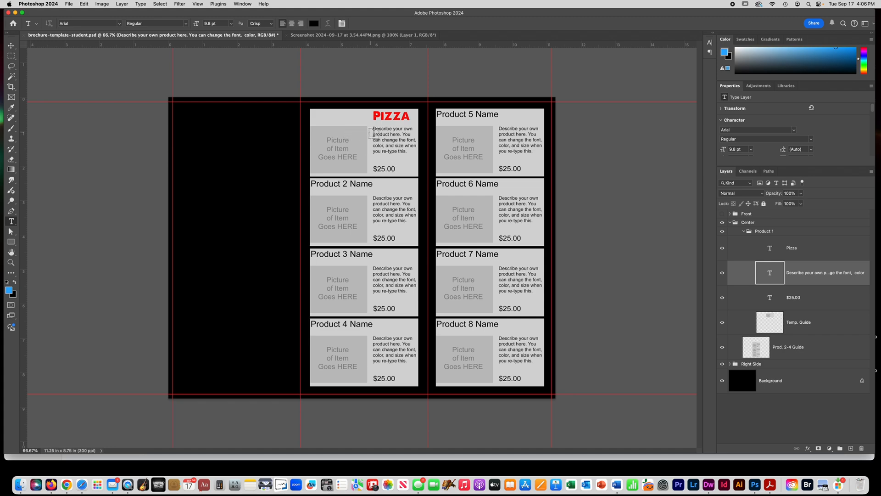
pyautogui.moveTo(374, 130); pyautogui.dragTo(411, 153)
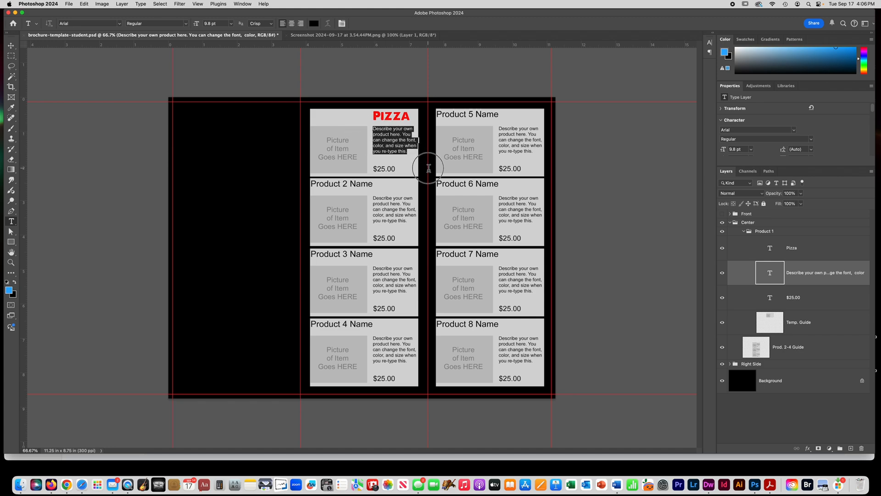
pyautogui.click(312, 25)
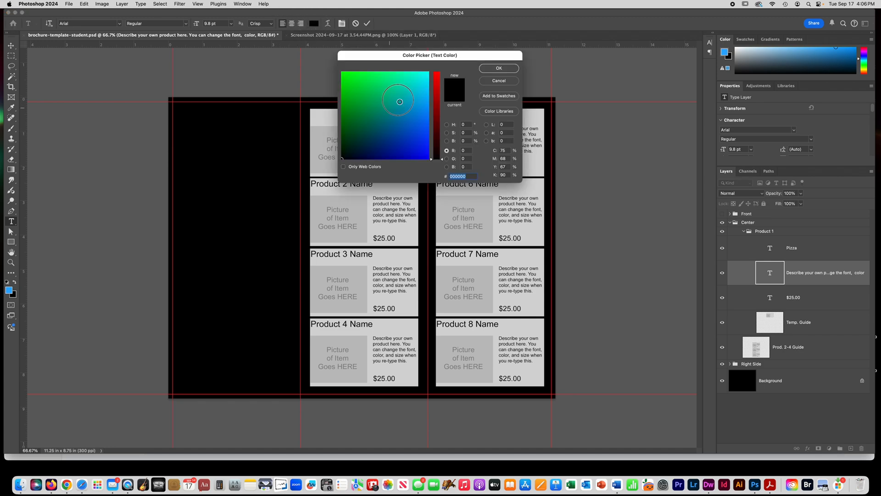
pyautogui.click(430, 72)
pyautogui.click(437, 72)
pyautogui.click(499, 69)
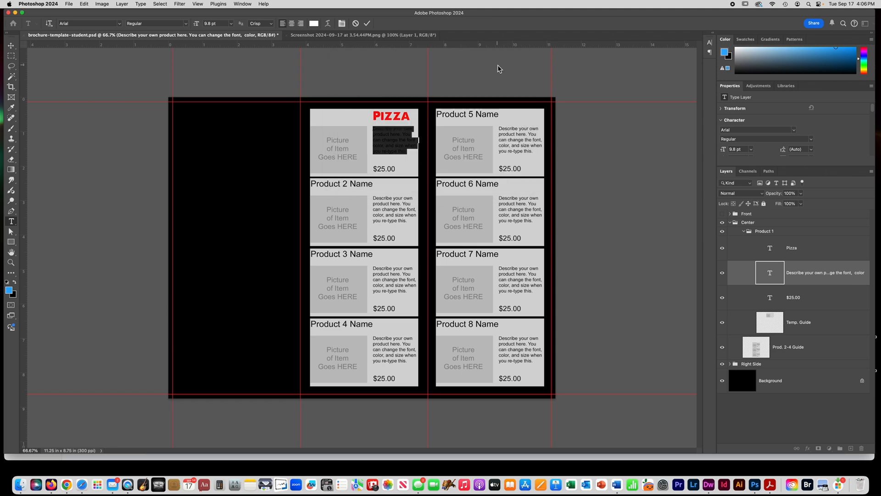
# - Set the text color of Product 1's $25.00 price to white
pyautogui.click(796, 298)
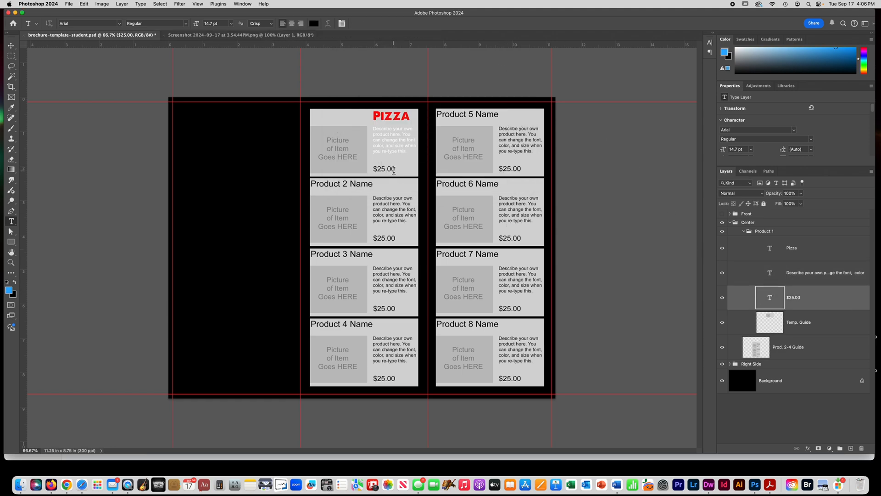
pyautogui.moveTo(396, 170); pyautogui.dragTo(352, 169)
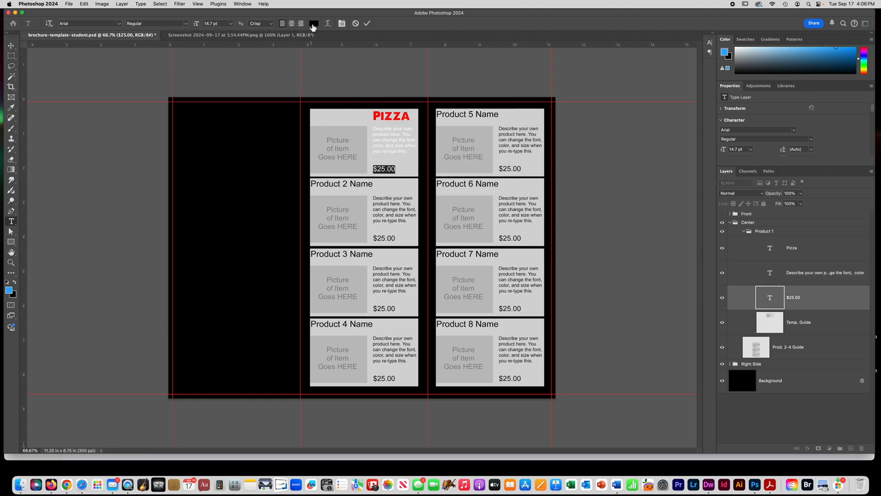
pyautogui.click(313, 24)
pyautogui.click(343, 73)
pyautogui.click(437, 73)
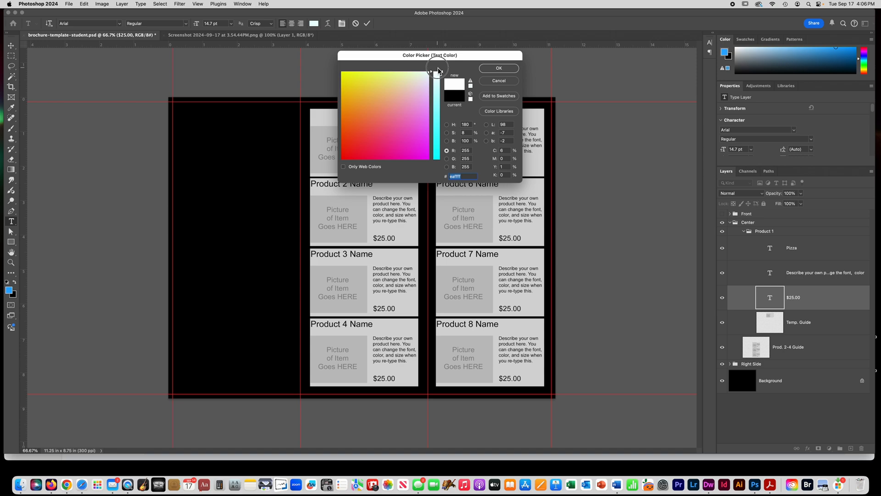
pyautogui.click(496, 68)
# - Toggle the Temp. Guide layer's visibility to examine the recolored Product 1 texts against the black background
pyautogui.click(723, 323)
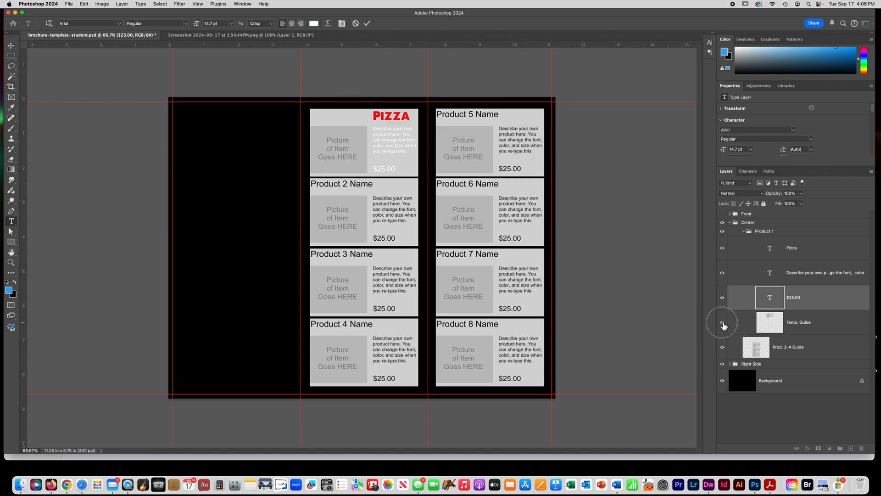
pyautogui.click(723, 323)
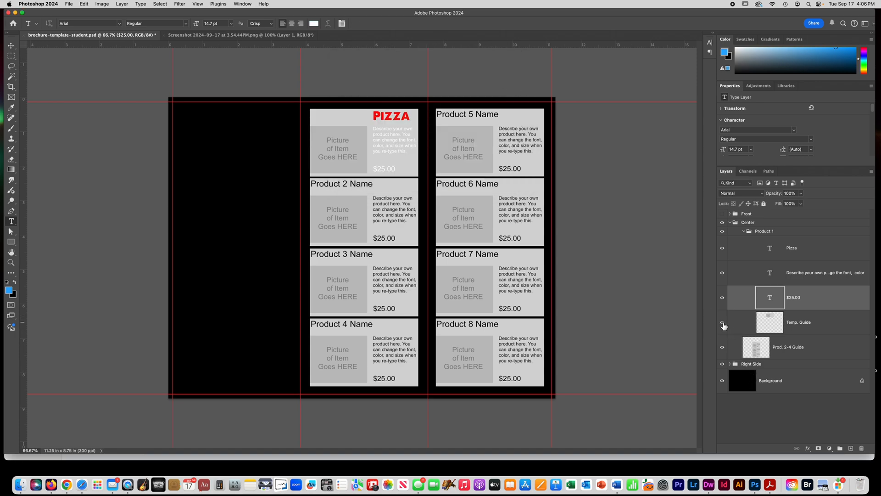
pyautogui.click(796, 324)
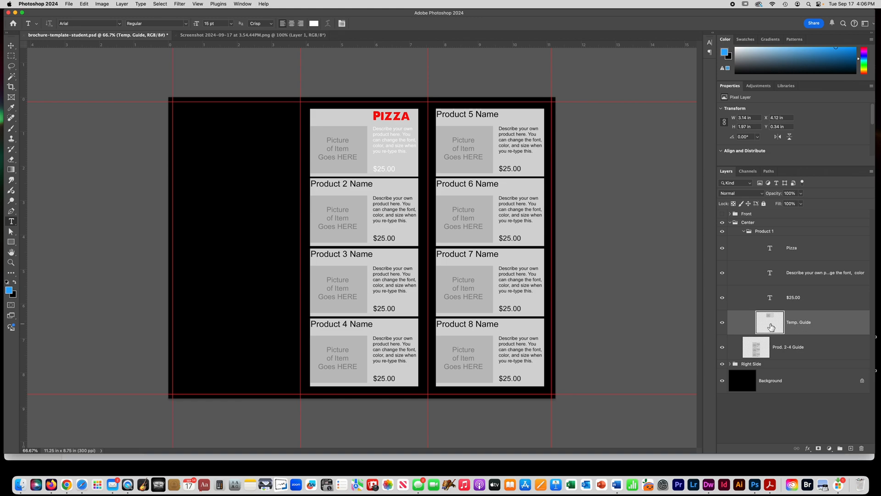
pyautogui.click(723, 323)
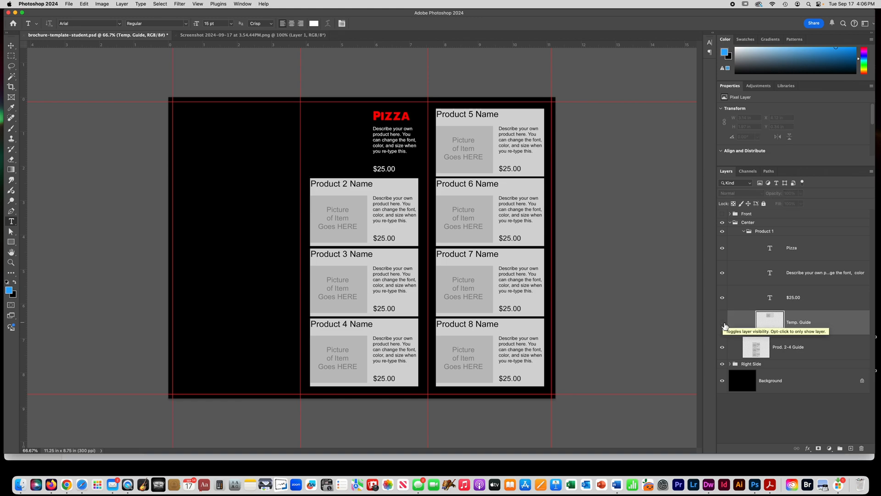
pyautogui.click(723, 324)
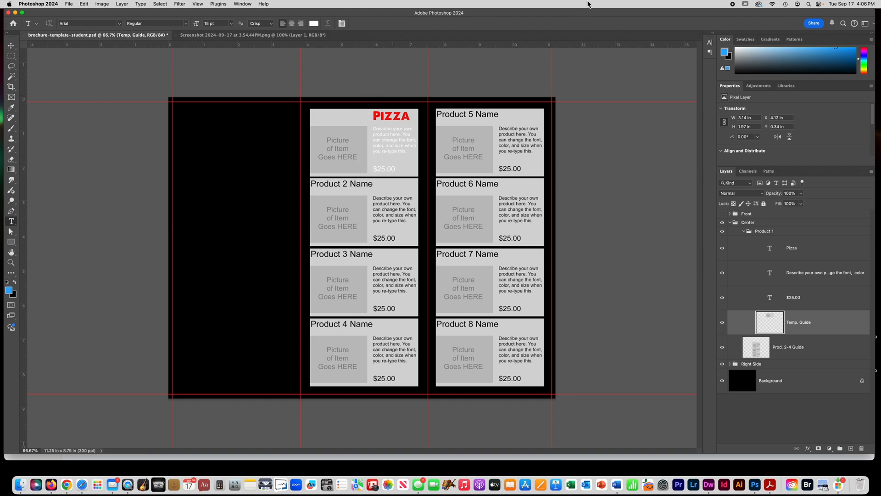
pyautogui.click(733, 4)
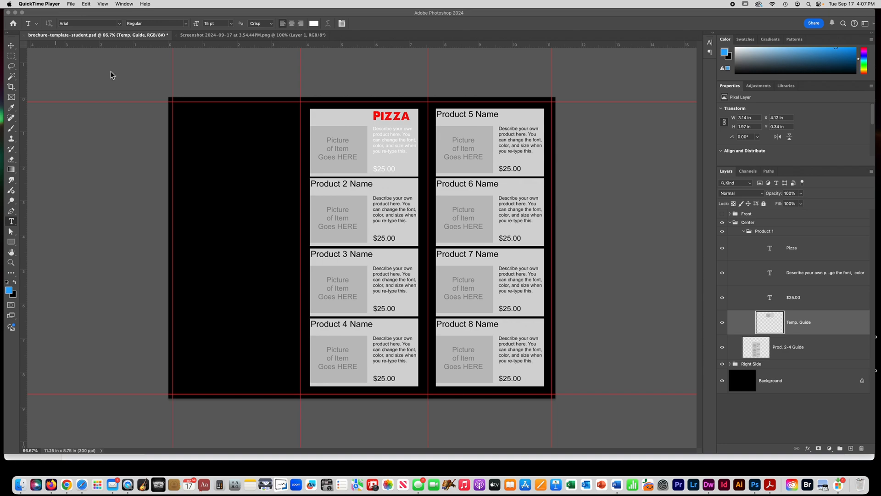
# - Try drawing a circle about 476 px wide over Product 1's picture area with the Ellipse tool, and undo it
pyautogui.click(13, 247)
pyautogui.click(11, 242)
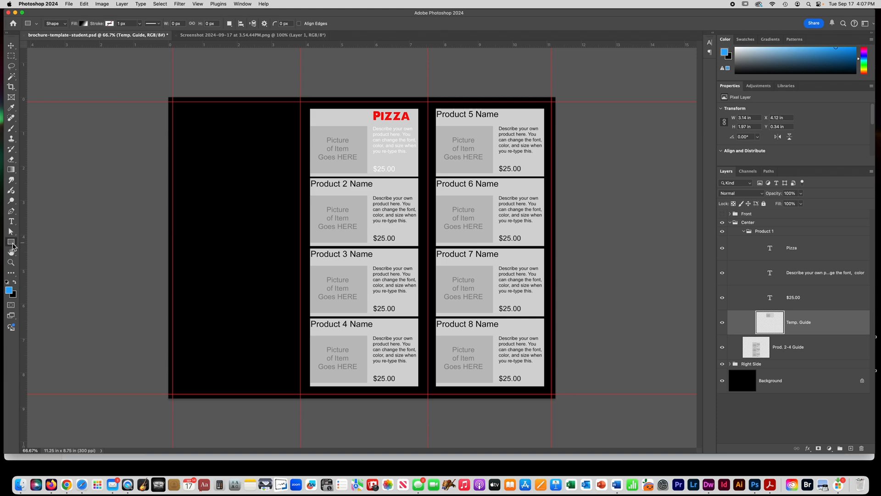
pyautogui.click(13, 246)
pyautogui.click(44, 248)
pyautogui.moveTo(315, 120); pyautogui.dragTo(333, 141)
pyautogui.moveTo(361, 178); pyautogui.dragTo(368, 186)
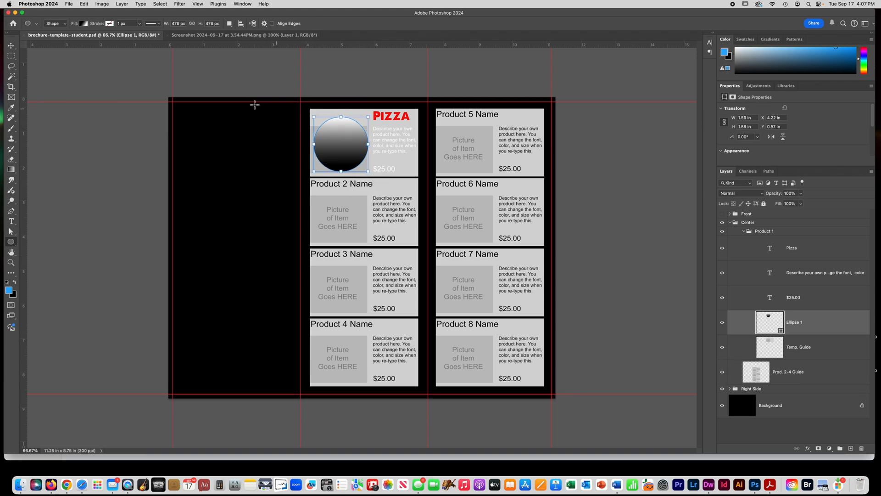
pyautogui.press('super+z')
# - Draw a rectangle shape about 492 by 566 px covering Product 1's picture area, beside the Pizza title
pyautogui.click(12, 243)
pyautogui.click(12, 244)
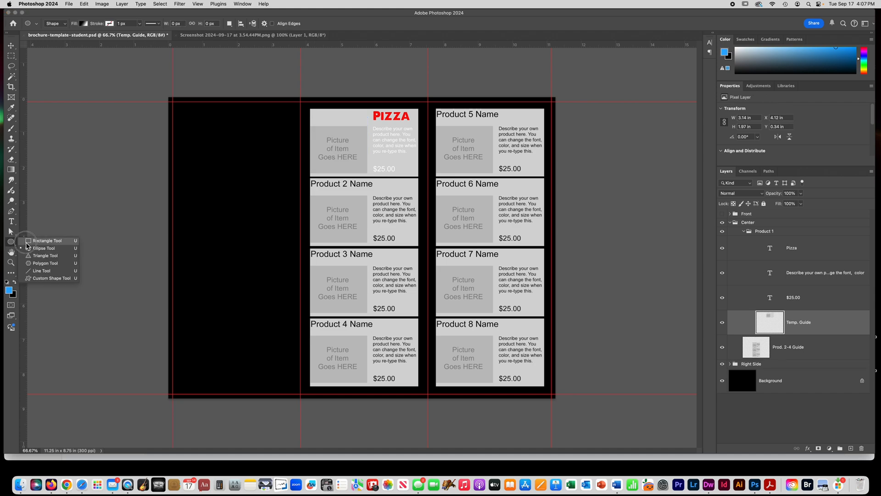
pyautogui.click(41, 235)
pyautogui.moveTo(313, 111); pyautogui.dragTo(369, 174)
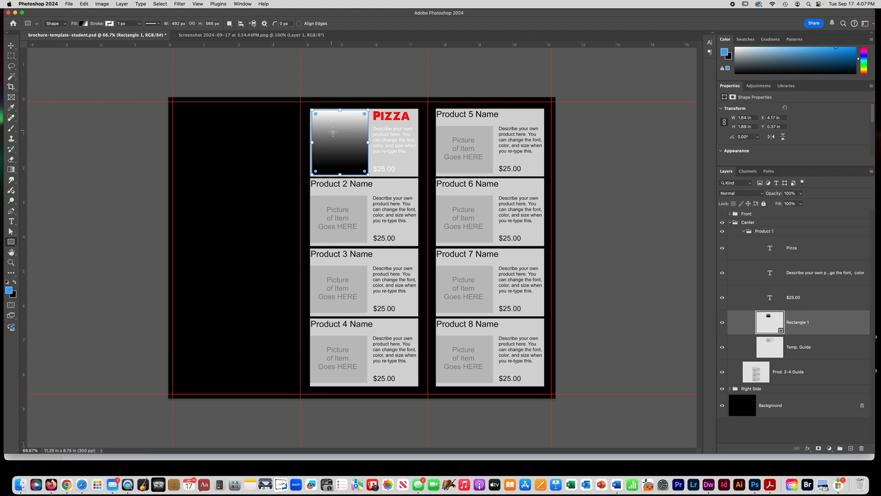
pyautogui.click(11, 55)
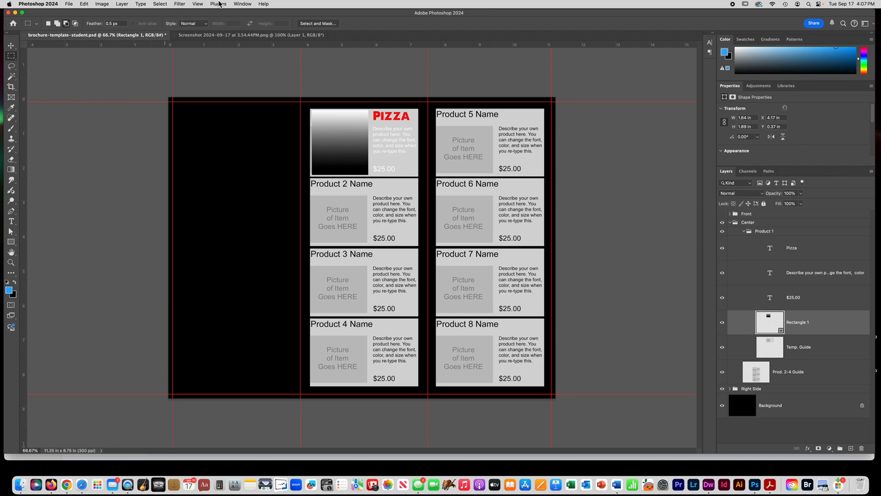
# - Paste the copied pizza photo above the rectangle layer and position it over Product 1's rectangle
pyautogui.press('super+v')
pyautogui.press('super+t')
pyautogui.moveTo(363, 277); pyautogui.dragTo(344, 138)
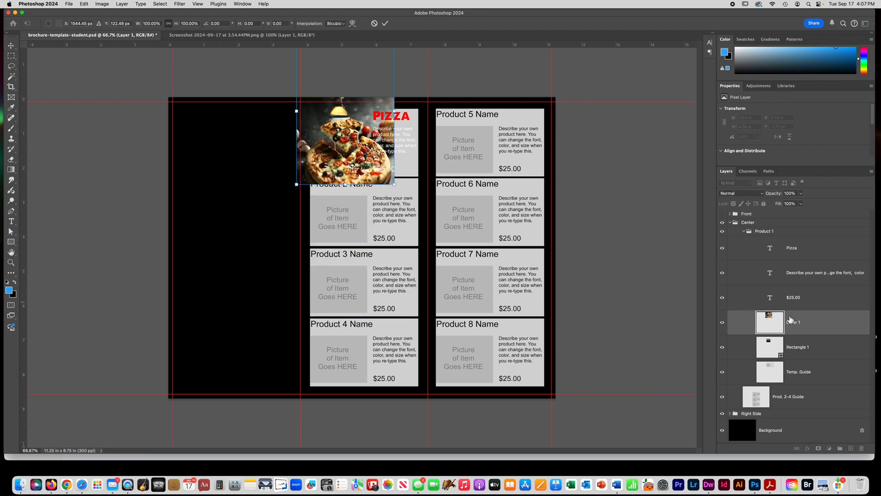
pyautogui.press('Return')
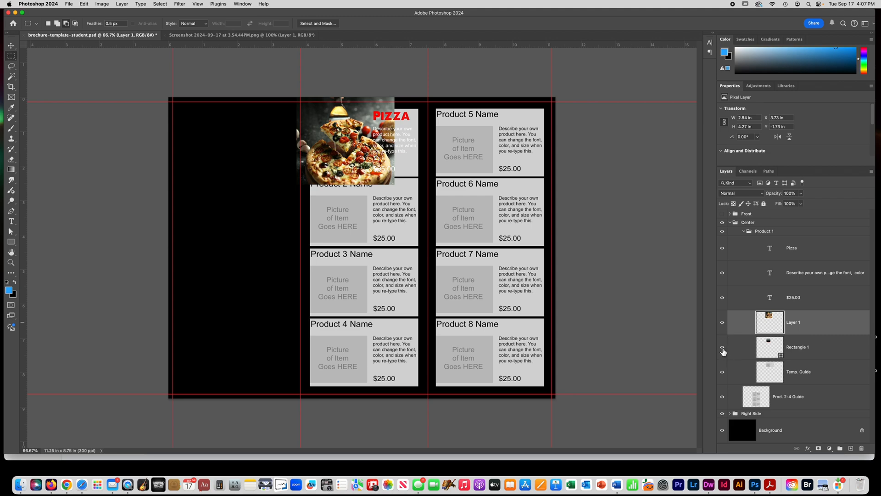
# - Clip the pizza photo to the rectangle with a clipping mask and shift the photo slightly left within the shape
pyautogui.rightClick(807, 325)
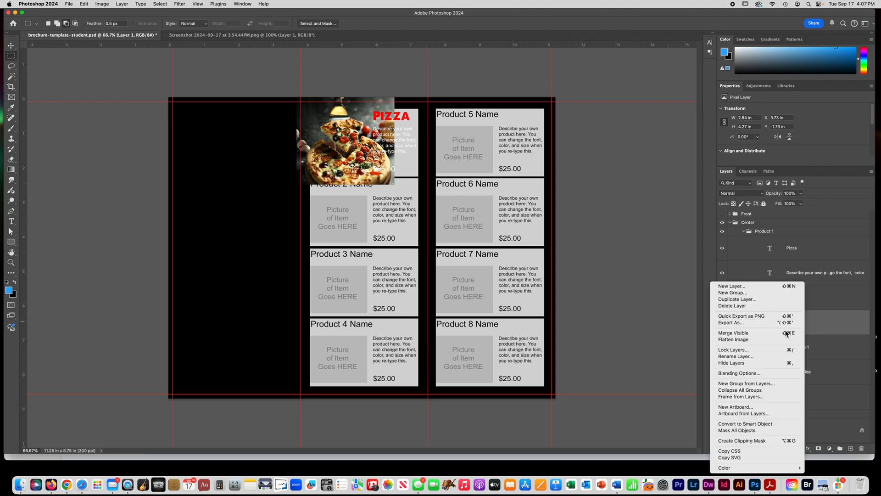
pyautogui.click(745, 441)
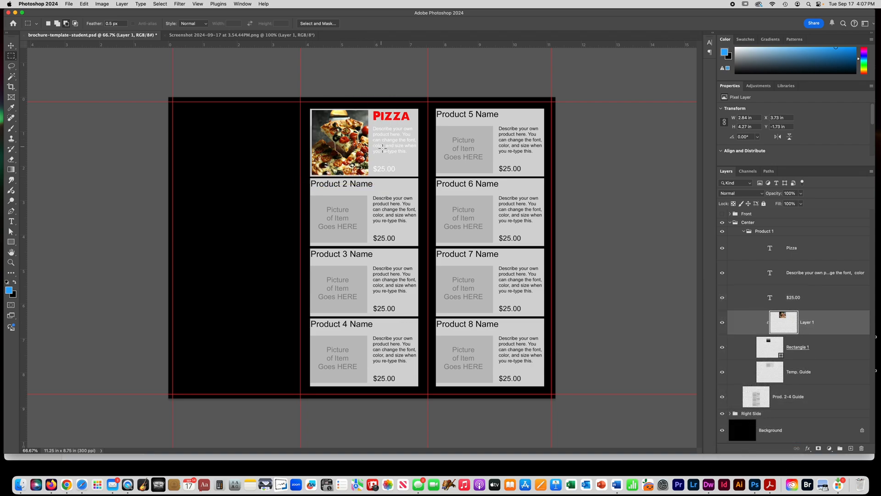
pyautogui.click(11, 45)
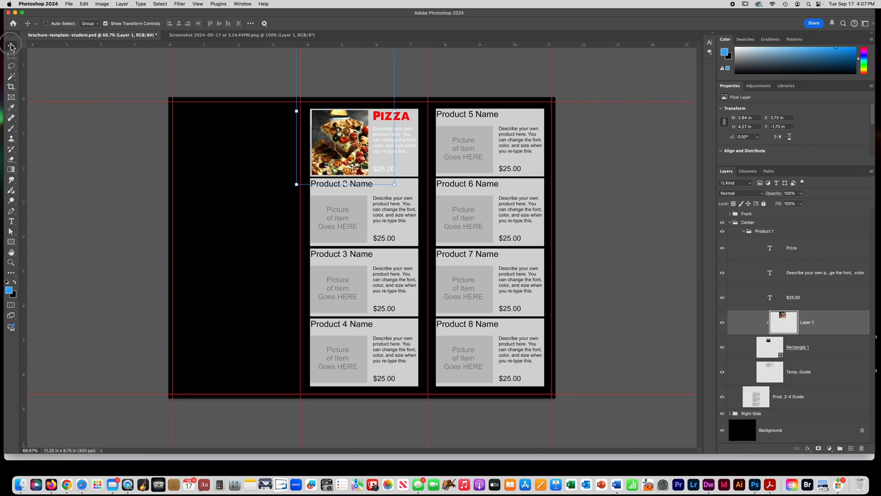
pyautogui.moveTo(321, 144); pyautogui.dragTo(327, 145)
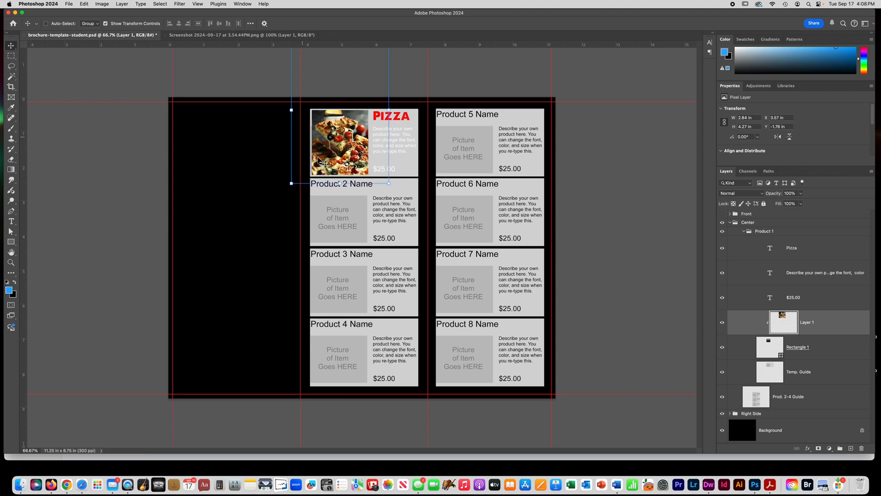
pyautogui.click(11, 56)
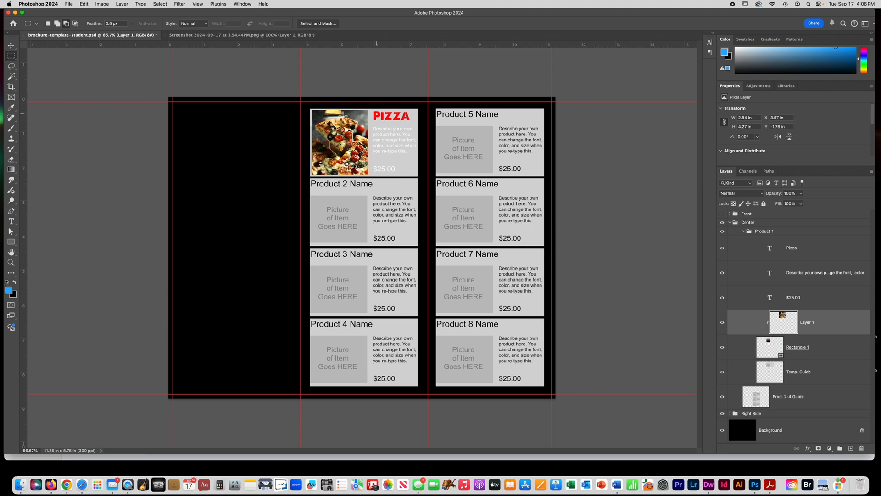
# - Hide the Temp. Guide layer behind Product 1's artwork and collapse the Product 1 group
pyautogui.click(723, 373)
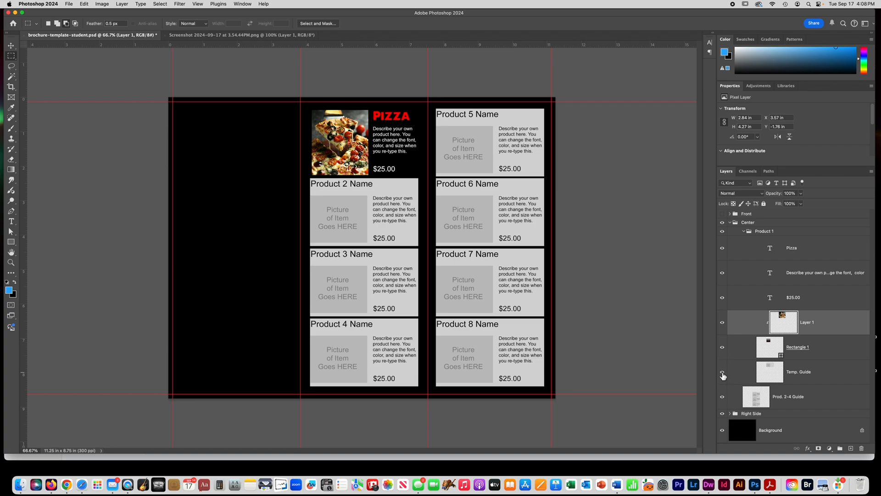
pyautogui.click(723, 373)
pyautogui.click(722, 374)
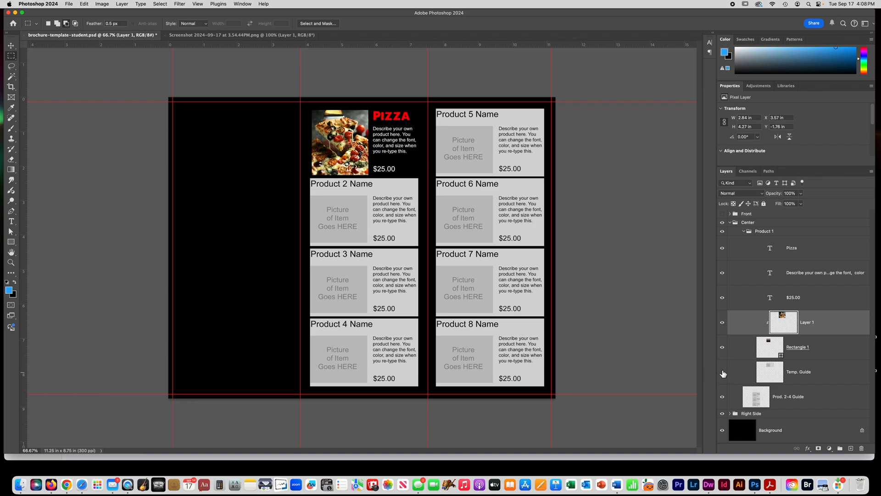
pyautogui.click(745, 232)
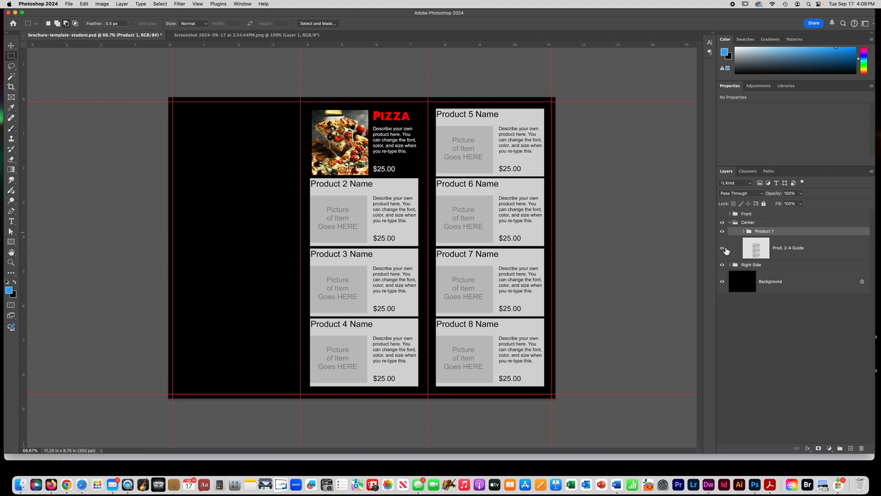
pyautogui.click(723, 249)
pyautogui.click(723, 251)
# - Duplicate the Product 1 group in the same document under the name Product 2
pyautogui.rightClick(819, 236)
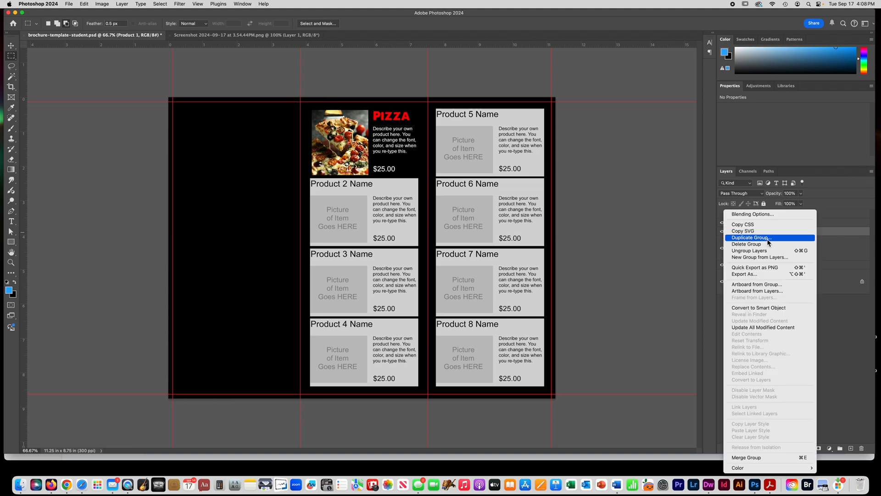
pyautogui.click(747, 237)
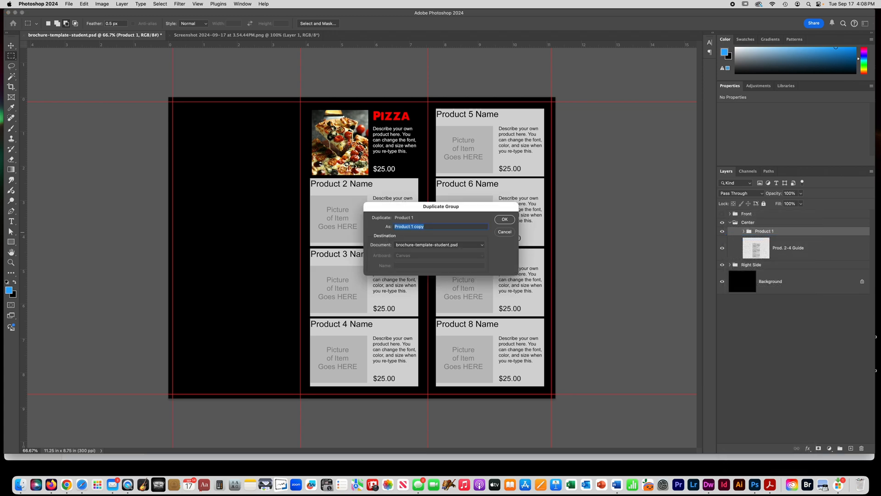
pyautogui.click(411, 226)
pyautogui.moveTo(412, 227); pyautogui.dragTo(447, 227)
pyautogui.write('2')
pyautogui.click(503, 220)
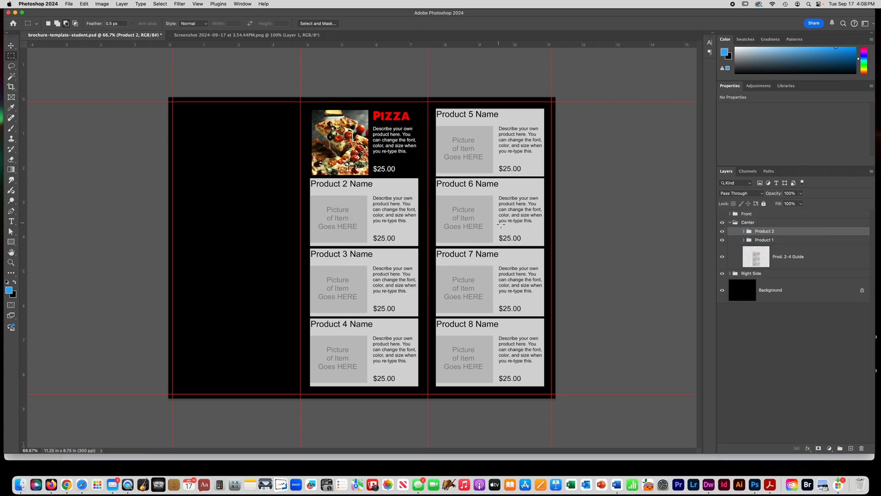
# - With the Move tool's auto-select option set to Group, move the Product 2 group straight down onto the Product 2 placeholder
pyautogui.click(11, 47)
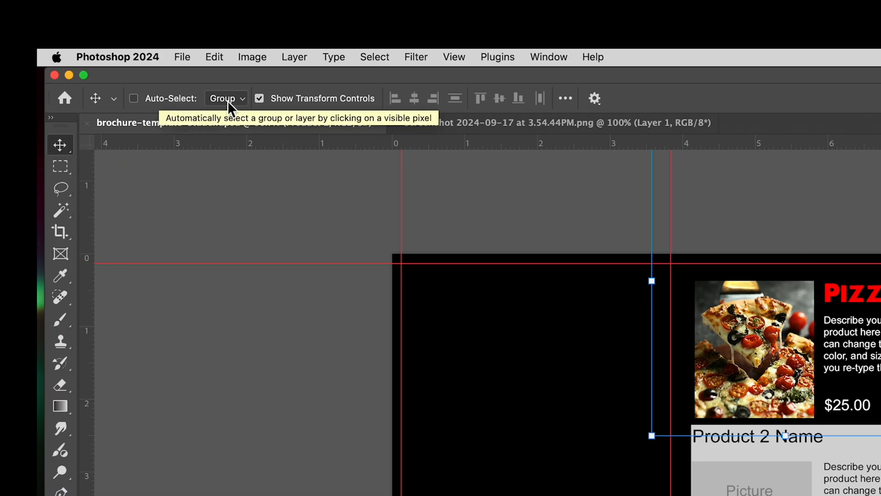
pyautogui.click(227, 98)
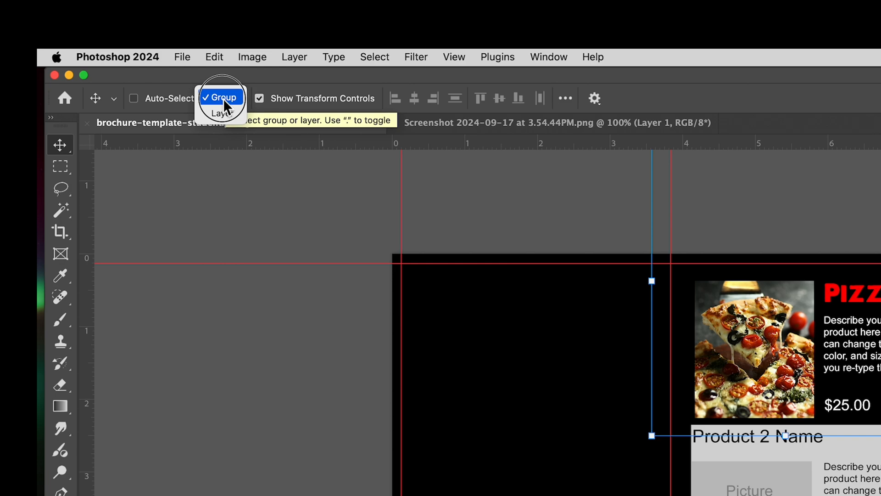
pyautogui.click(223, 98)
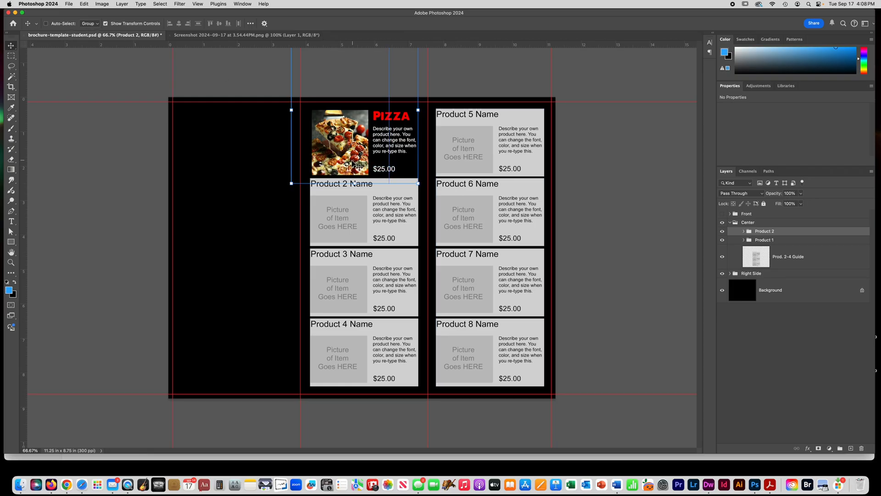
pyautogui.moveTo(351, 165); pyautogui.dragTo(351, 235)
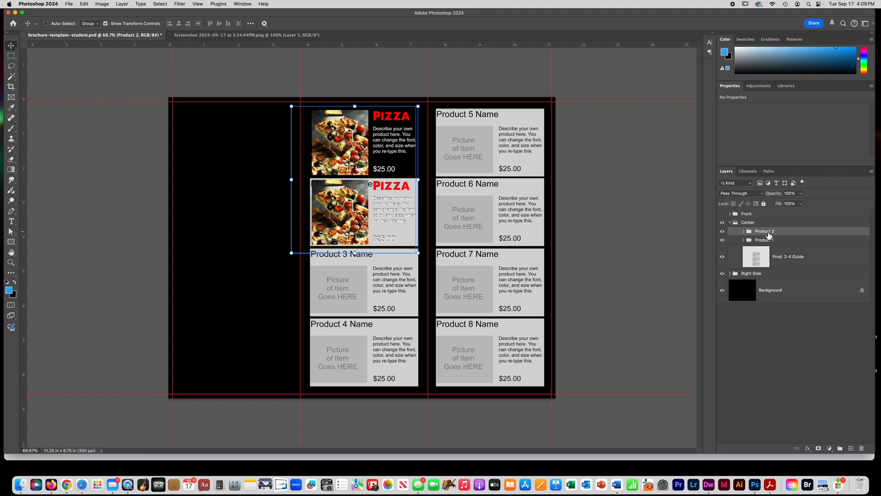
# - Duplicate the Product 2 group in the same document under the name Product 3
pyautogui.rightClick(768, 234)
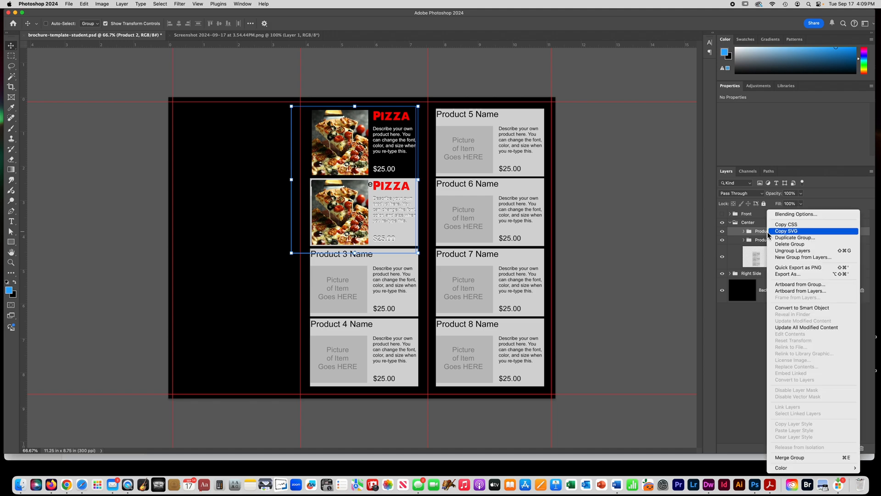
pyautogui.click(776, 238)
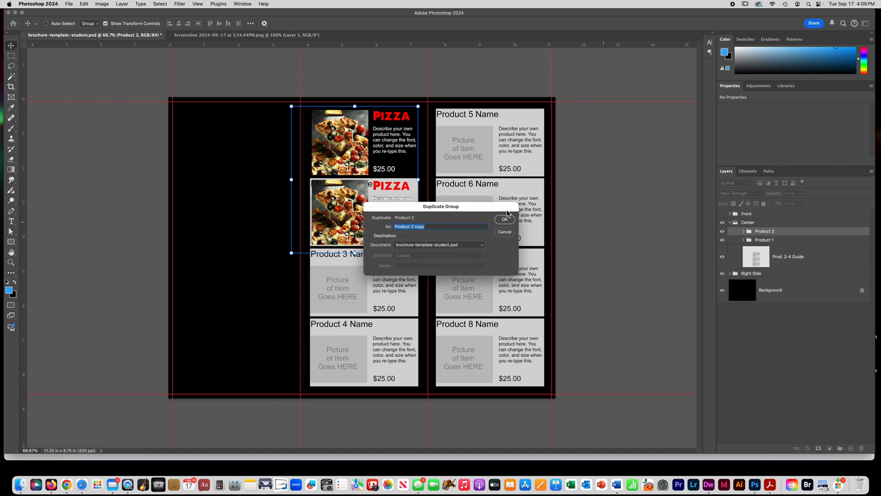
pyautogui.click(415, 227)
pyautogui.moveTo(412, 226); pyautogui.dragTo(441, 225)
pyautogui.write('3')
pyautogui.press('Return')
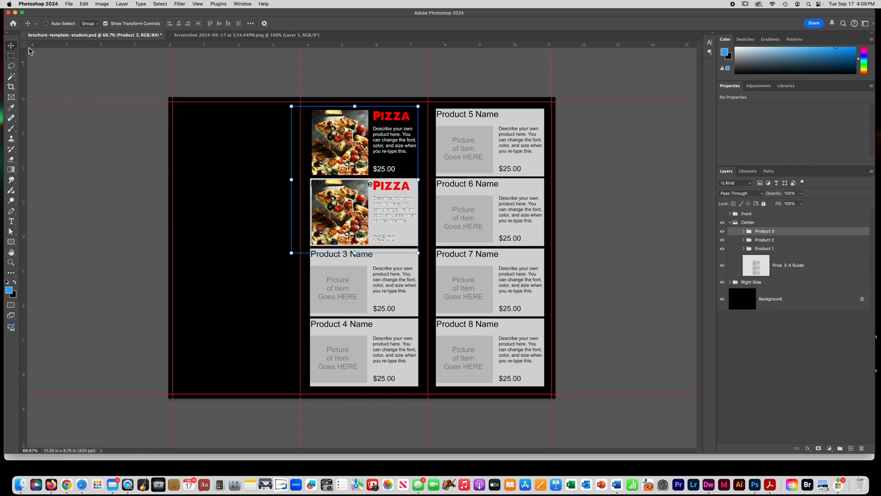
# - Move the Product 3 group down onto the Product 3 placeholder and nudge it up slightly to align it
pyautogui.moveTo(337, 221); pyautogui.dragTo(340, 288)
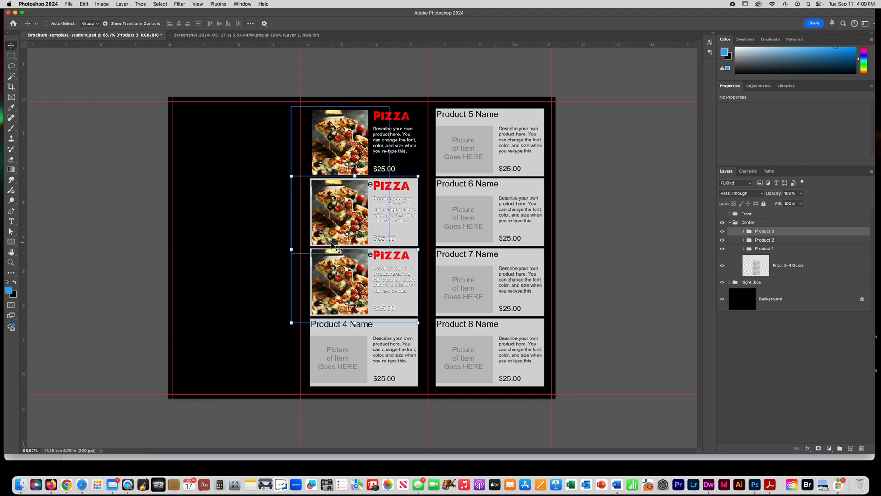
pyautogui.press('Up')
pyautogui.press('Up')
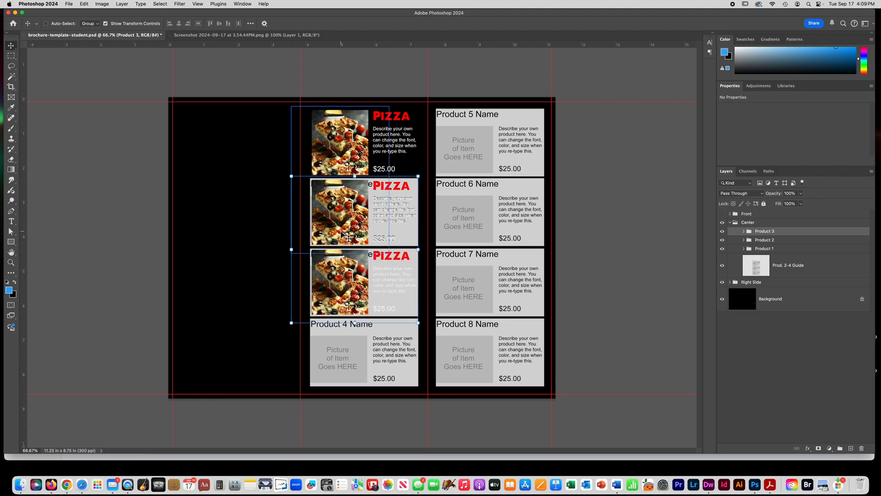
# - Duplicate the Product 3 group in the same document under the name Product 4
pyautogui.rightClick(765, 233)
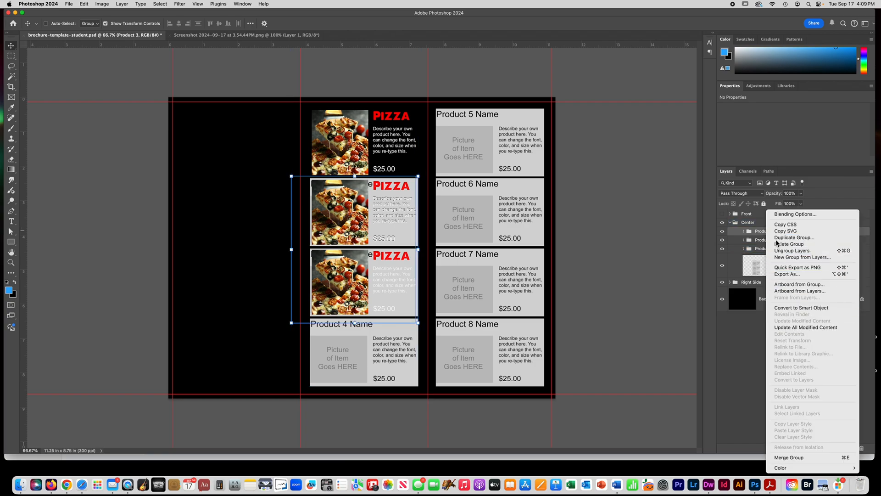
pyautogui.click(794, 237)
pyautogui.write('Product 4')
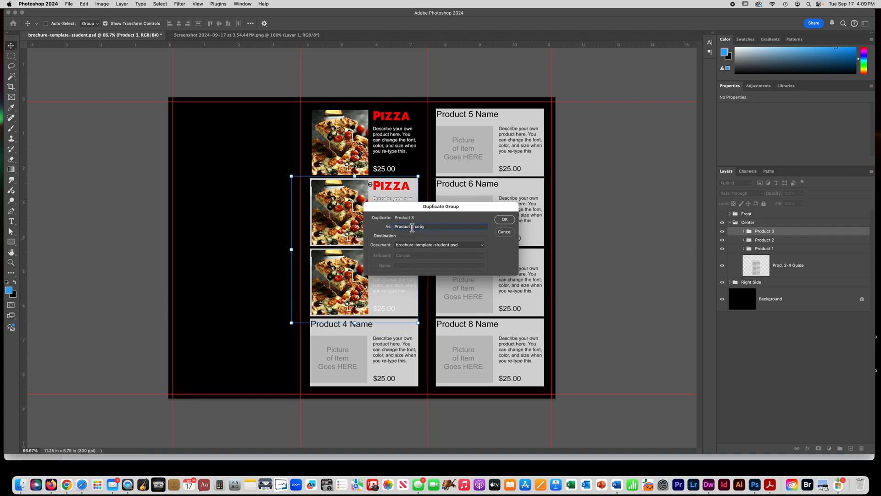
pyautogui.press('Return')
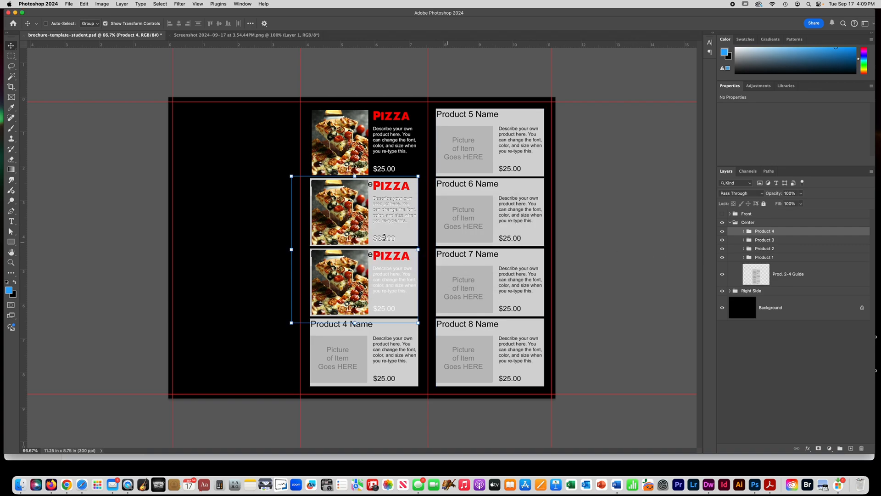
# - Move the Product 4 group down onto the Product 4 placeholder and hide the Prod. 2-4 Guide layer
pyautogui.moveTo(342, 283); pyautogui.dragTo(342, 354)
pyautogui.press('Down')
pyautogui.press('Down')
pyautogui.press('Down')
pyautogui.press('Down')
pyautogui.press('Down')
pyautogui.press('Down')
pyautogui.press('Down')
pyautogui.press('Down')
pyautogui.press('Down')
pyautogui.press('Down')
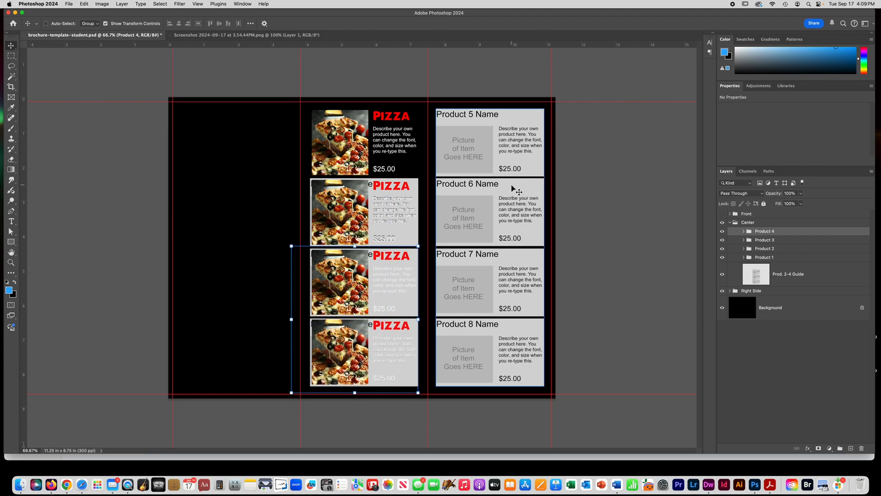
pyautogui.click(785, 280)
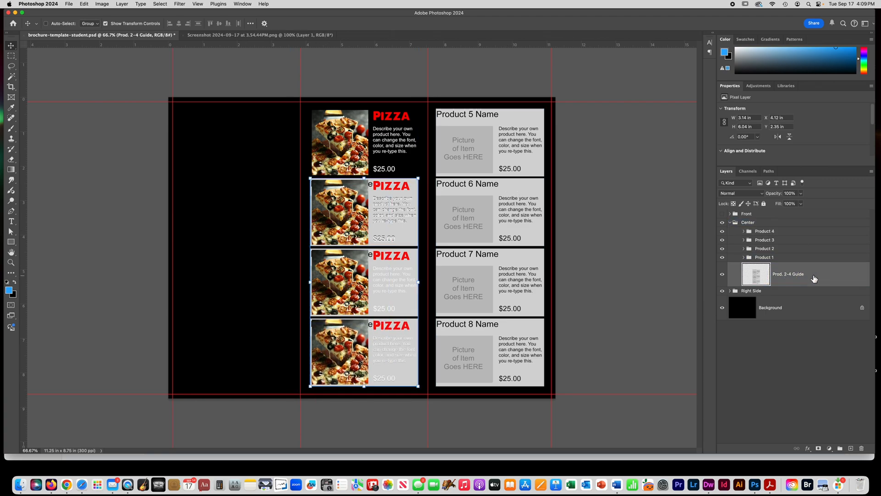
pyautogui.click(722, 274)
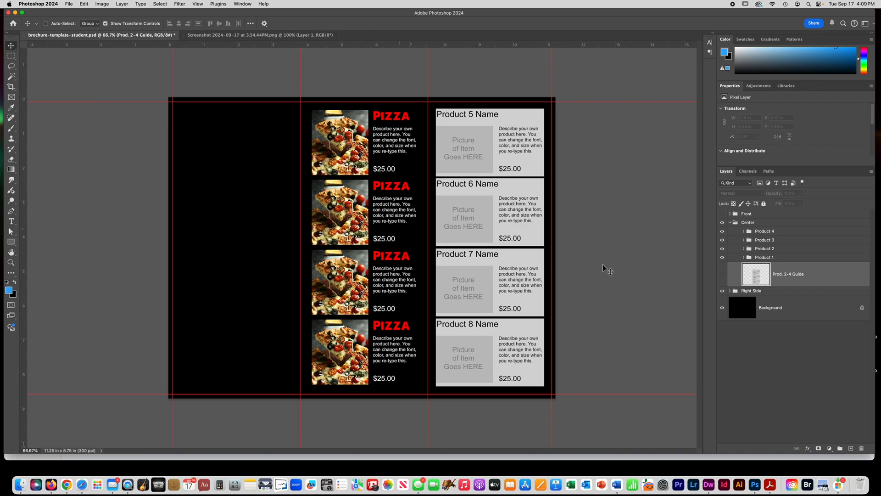
# - Change the title text in the Product 2 group to Burger
pyautogui.click(739, 251)
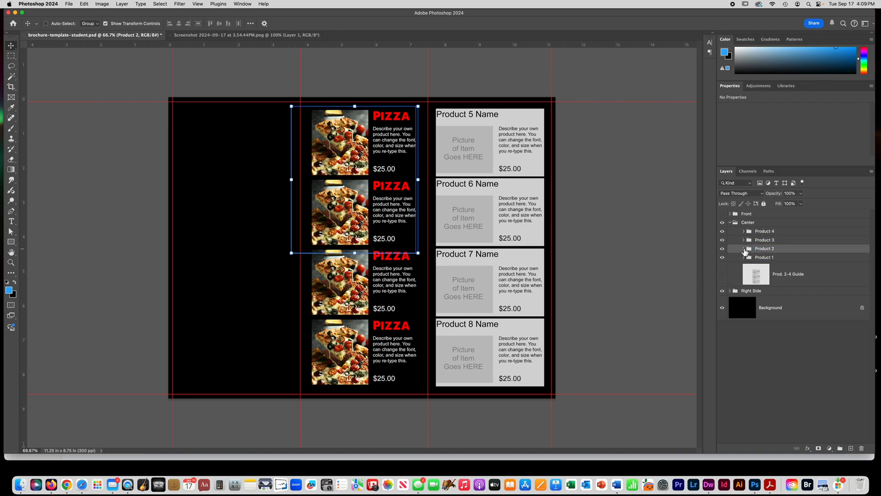
pyautogui.click(743, 249)
pyautogui.click(786, 264)
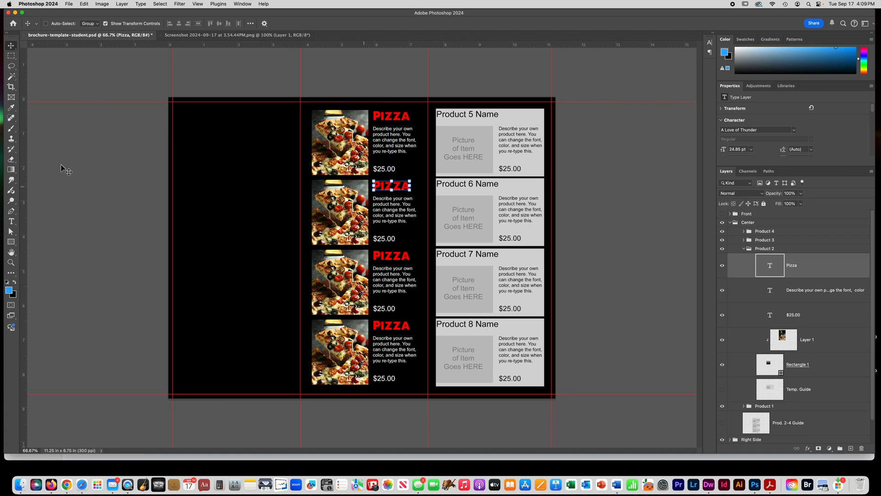
pyautogui.click(11, 221)
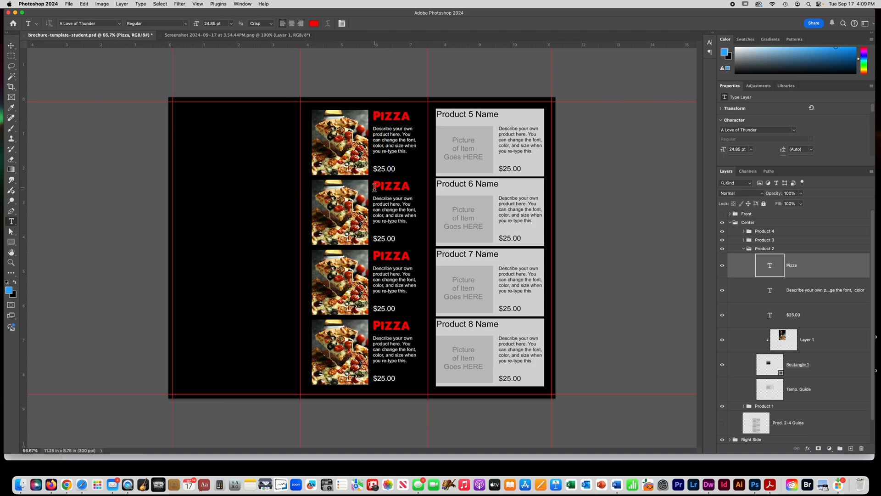
pyautogui.doubleClick(375, 187)
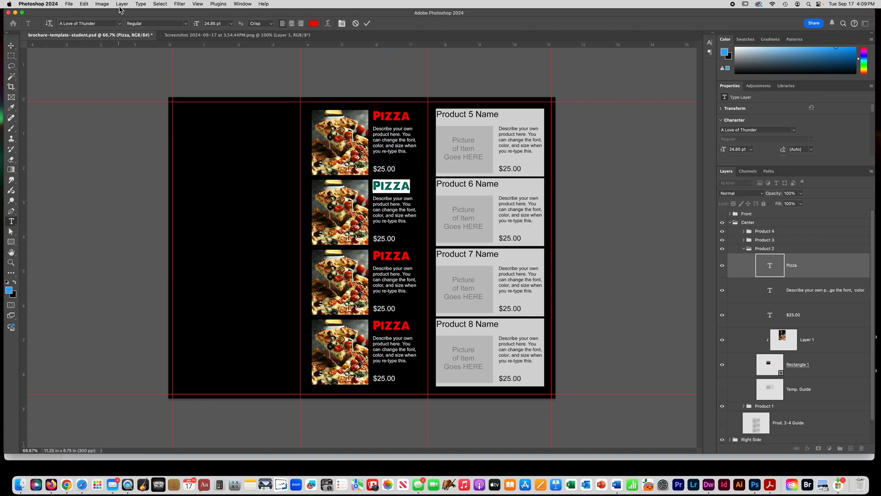
pyautogui.write('BURGER')
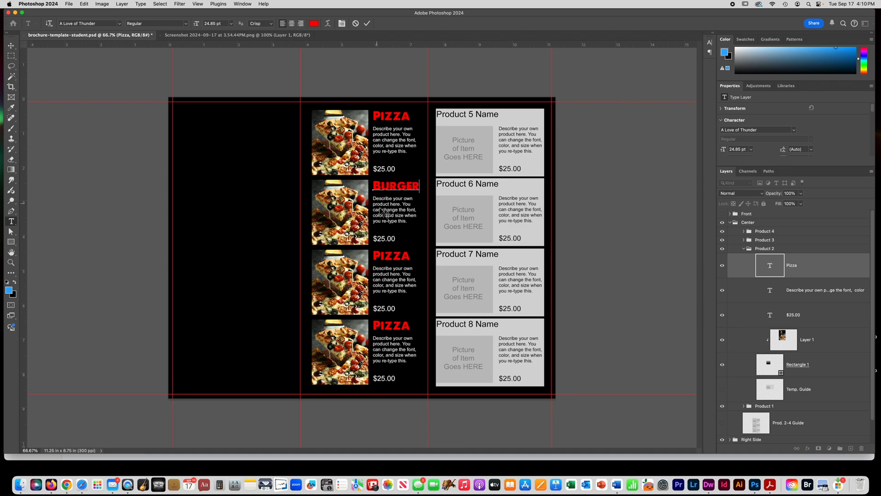
# - Change Product 2's price to $10.00 and delete the pizza photo layer clipped to its rectangle
pyautogui.click(797, 317)
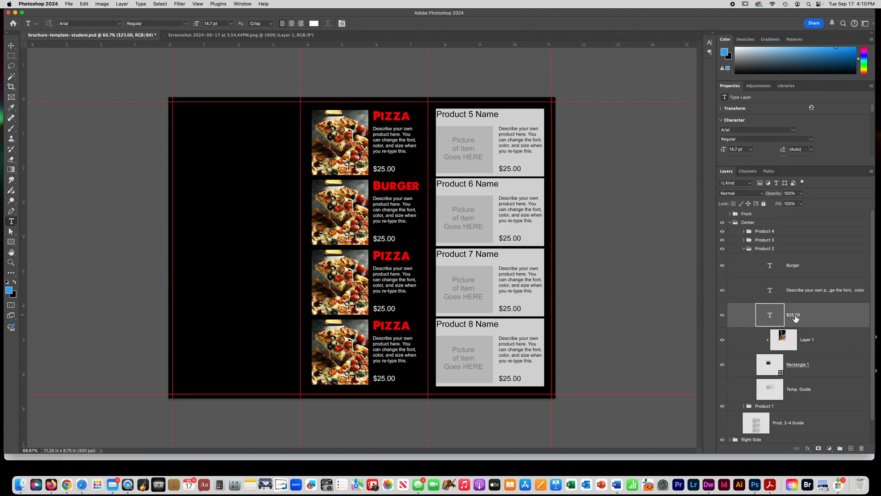
pyautogui.doubleClick(385, 239)
pyautogui.write('10')
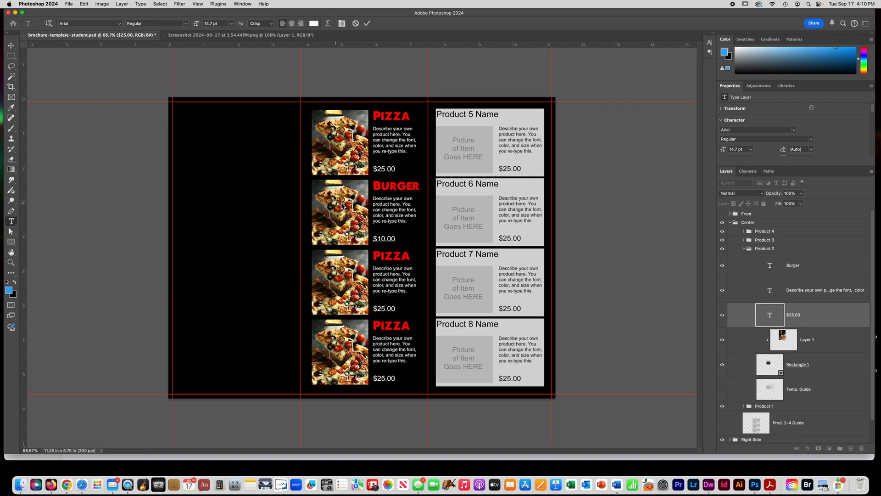
pyautogui.click(813, 344)
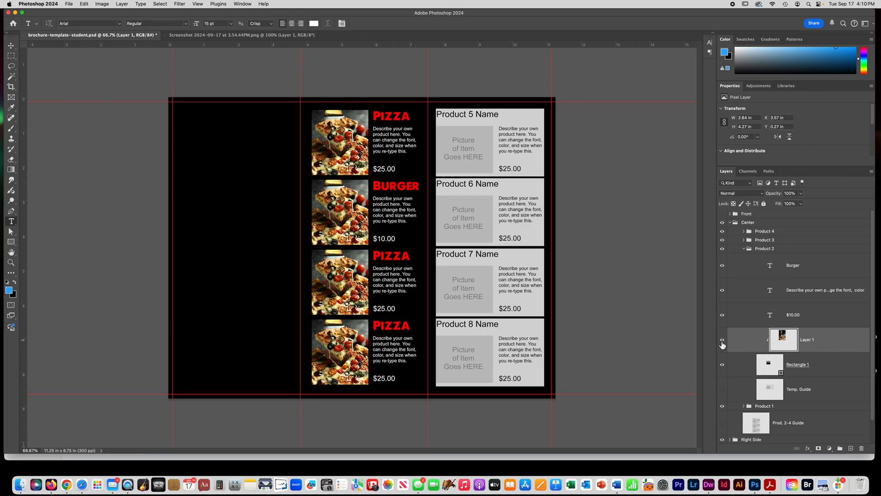
pyautogui.press('Delete')
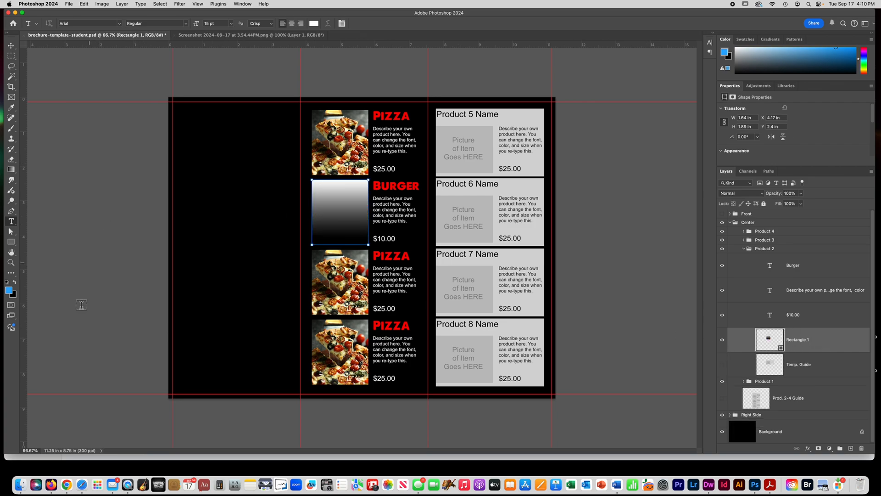
# - Switch to Safari, open the hamburger photo on Pixabay and copy the image
pyautogui.click(93, 481)
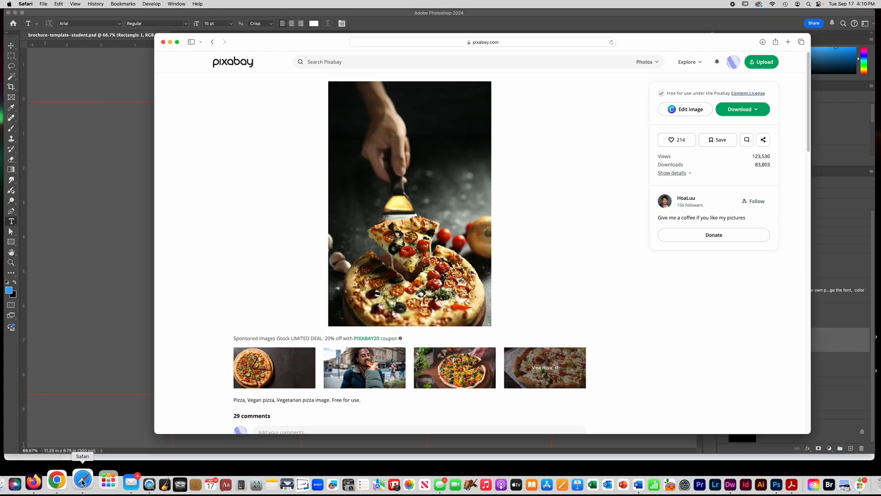
pyautogui.click(328, 63)
pyautogui.click(562, 334)
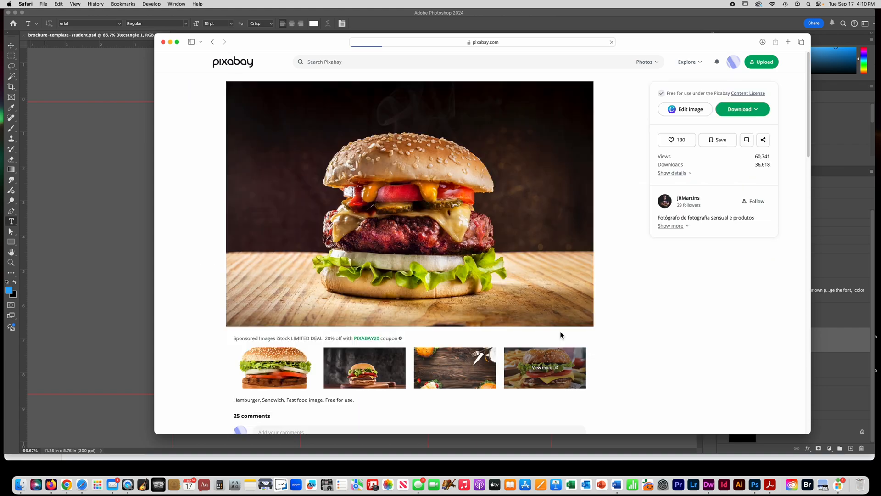
pyautogui.rightClick(345, 175)
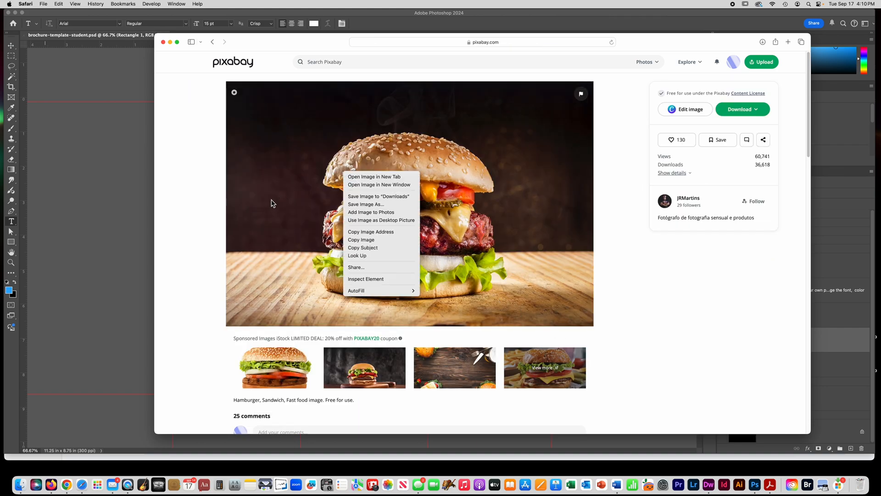
pyautogui.click(363, 239)
# - Switch to Photoshop, paste the hamburger photo into the Product 2 group, position it over the rectangle and clip it to that shape
pyautogui.click(130, 161)
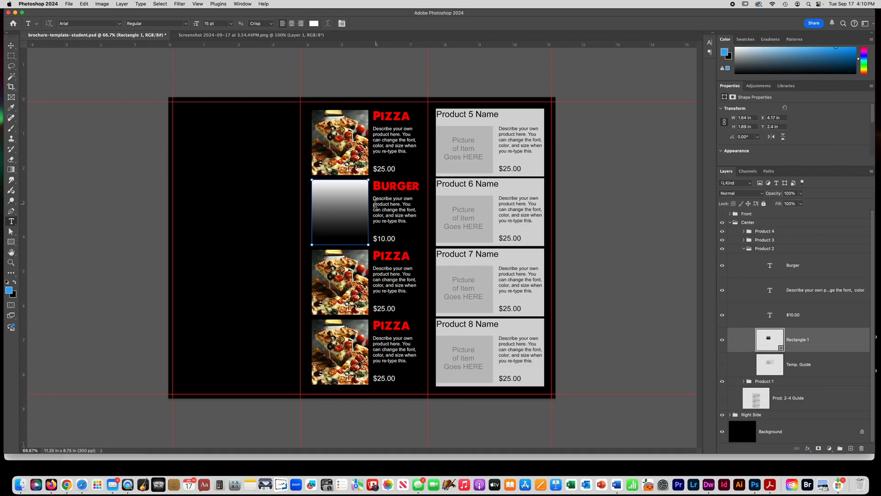
pyautogui.press('super+v')
pyautogui.press('super+t')
pyautogui.moveTo(371, 212); pyautogui.dragTo(348, 156)
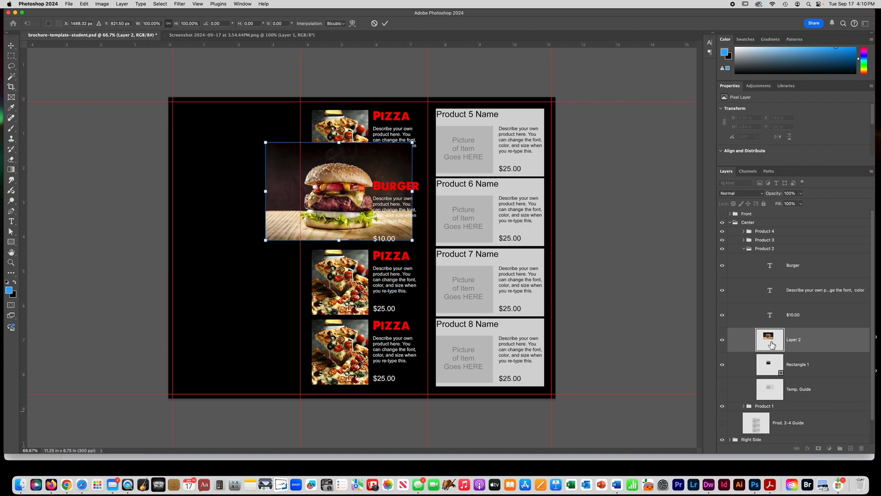
pyautogui.rightClick(805, 340)
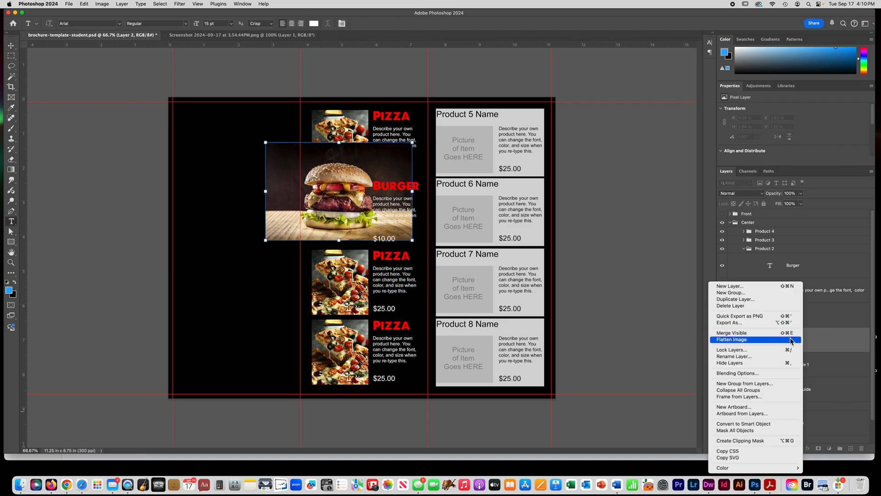
pyautogui.click(741, 441)
# - Scale the burger photo down to about 3.13 in wide and center the burger within Product 2's picture rectangle
pyautogui.click(12, 46)
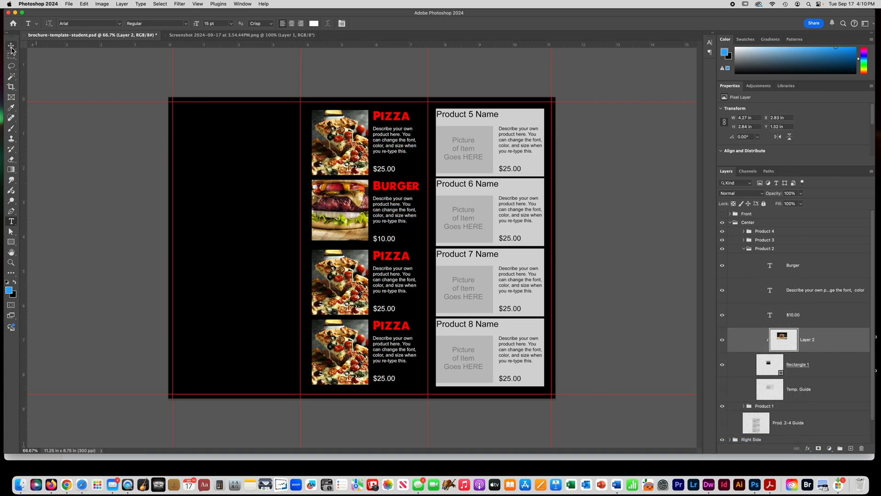
pyautogui.moveTo(266, 143); pyautogui.dragTo(300, 165)
pyautogui.click(413, 165)
pyautogui.moveTo(355, 225); pyautogui.dragTo(342, 225)
pyautogui.press('Return')
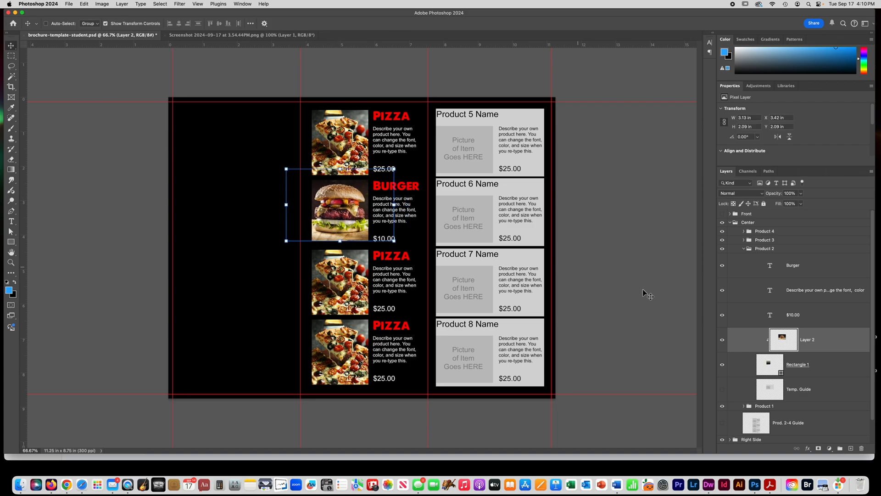
# - Collapse the Product 2 group and the Center group in the layer stack
pyautogui.click(755, 313)
pyautogui.click(747, 250)
pyautogui.click(745, 248)
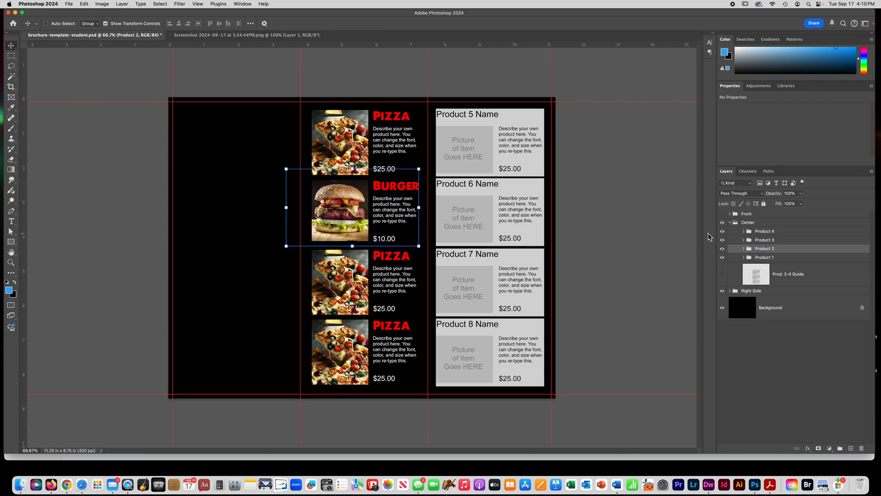
pyautogui.keyDown('shift'); pyautogui.click(765, 240); pyautogui.keyUp('shift')
pyautogui.keyDown('shift'); pyautogui.click(765, 231); pyautogui.keyUp('shift')
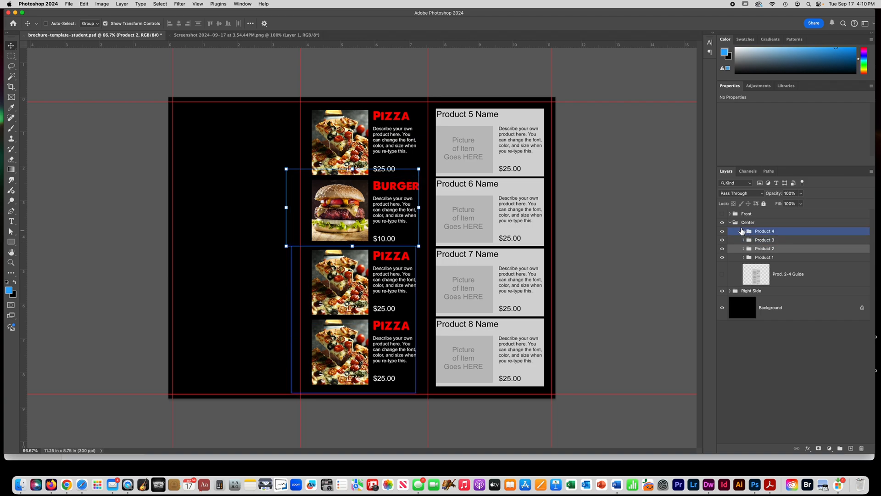
pyautogui.click(731, 223)
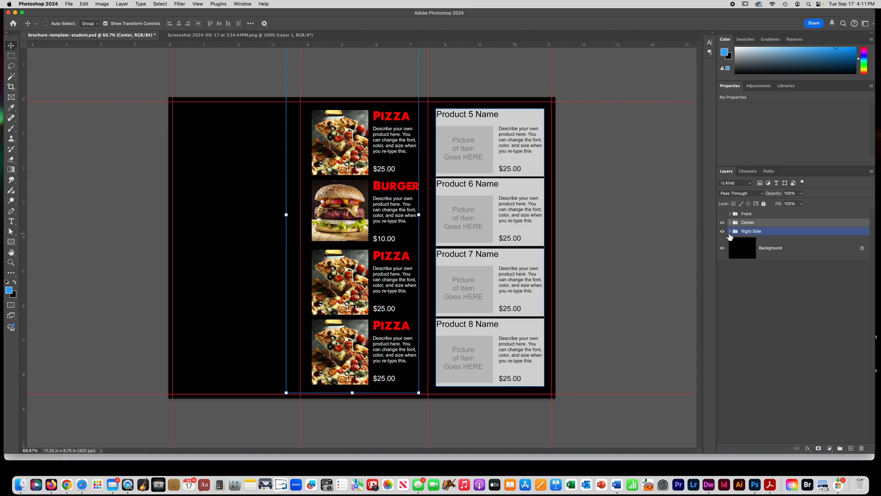
# - Hide the Right Side group containing the Product 5-8 placeholders
pyautogui.click(722, 232)
pyautogui.click(722, 231)
pyautogui.click(723, 233)
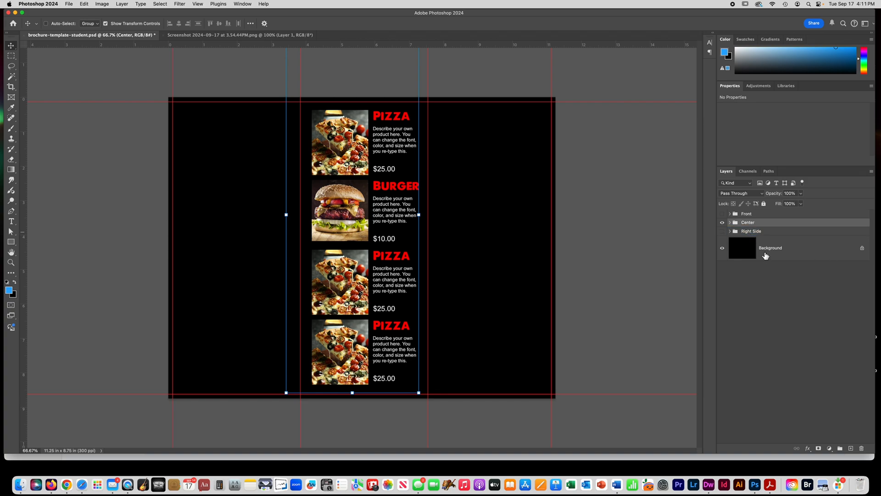
pyautogui.click(723, 232)
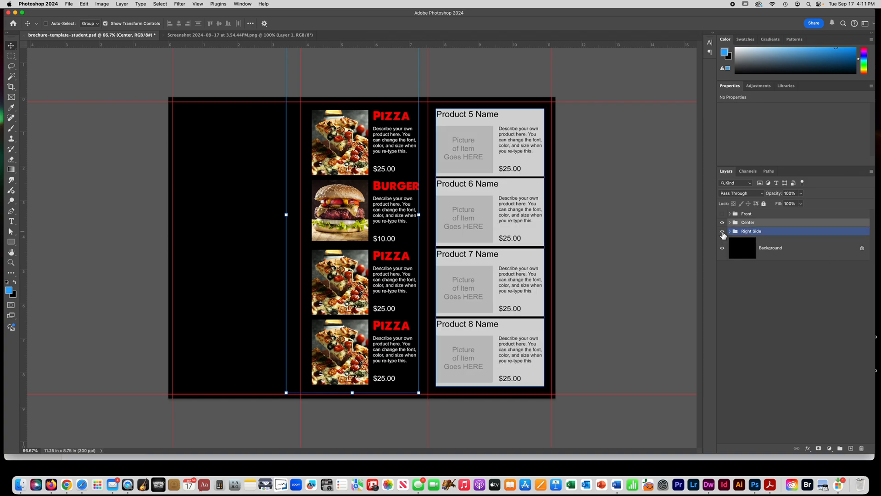
pyautogui.click(723, 232)
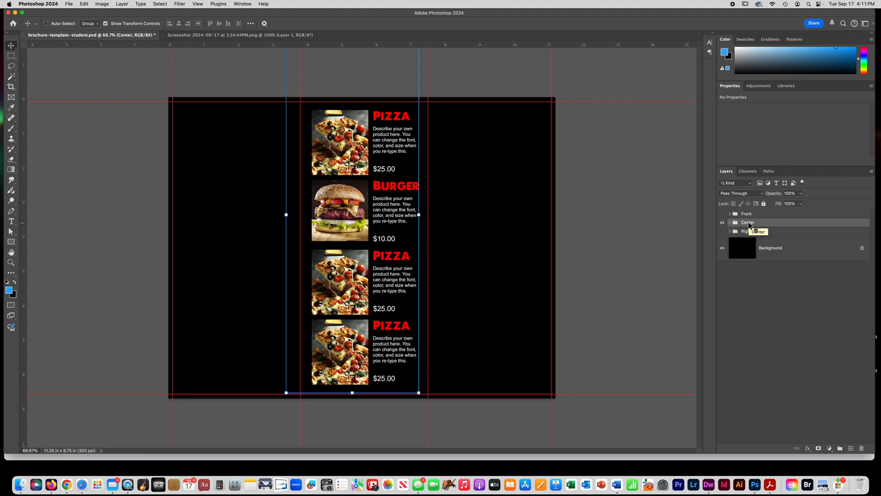
# - Duplicate the Center group within the same document and name the copy Right
pyautogui.rightClick(750, 225)
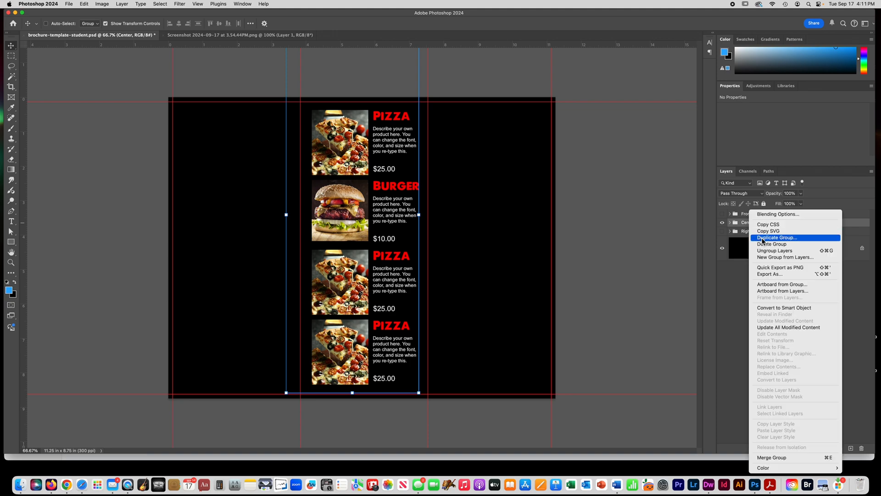
pyautogui.click(763, 238)
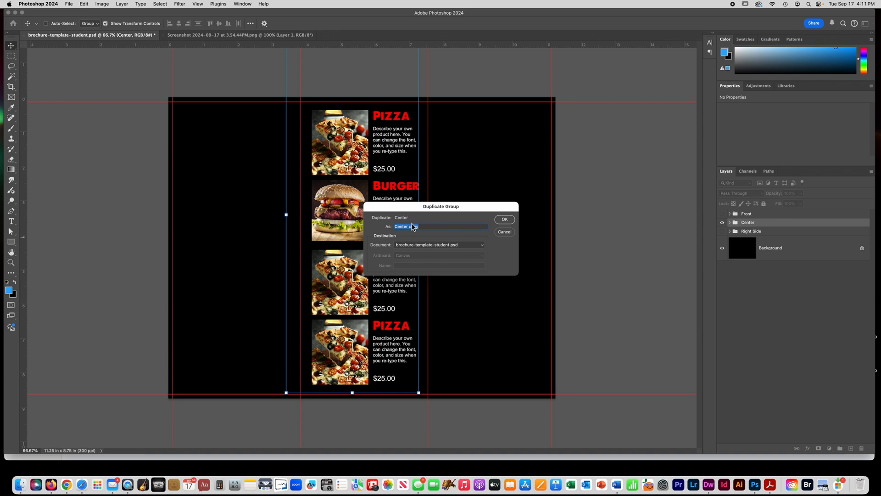
pyautogui.write('Right')
pyautogui.press('Return')
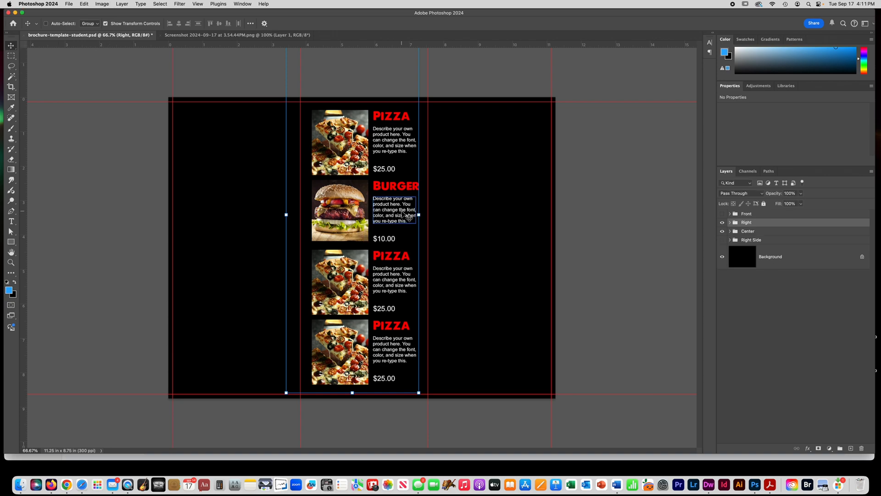
# - Move the Right group across onto the brochure's right-hand fold, nudge it slightly further right and deselect it
pyautogui.moveTo(355, 215); pyautogui.dragTo(479, 221)
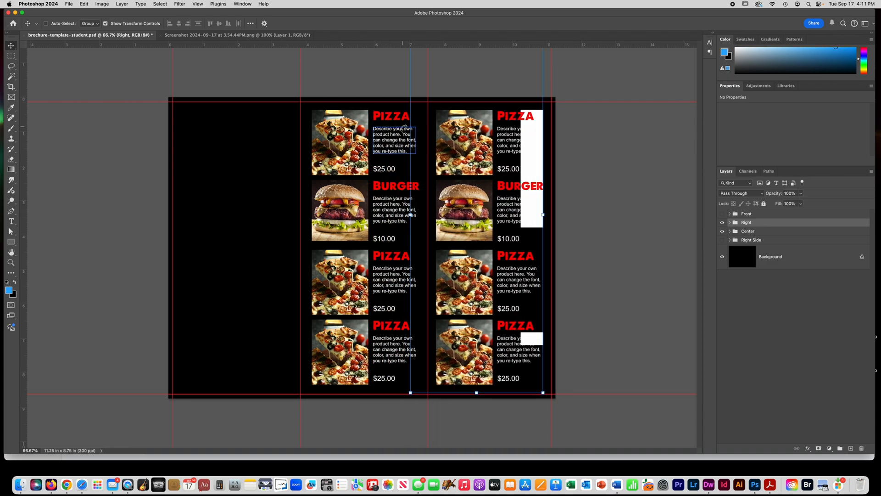
pyautogui.press('super+plus')
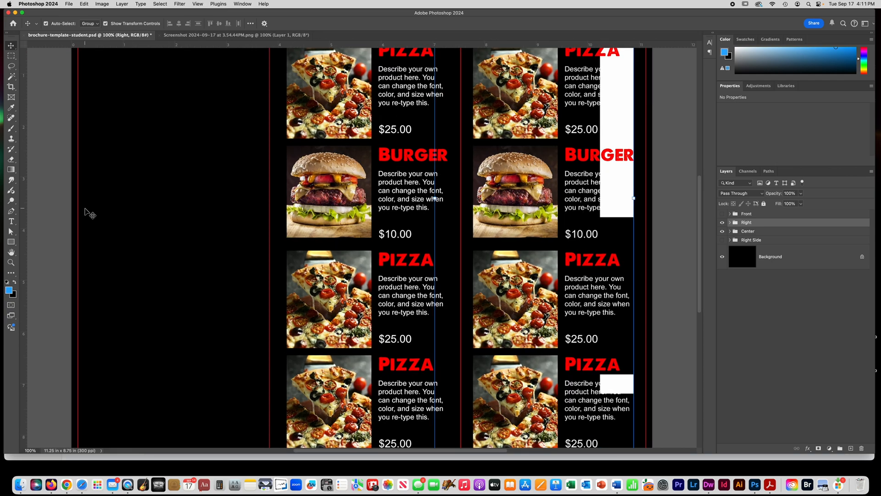
pyautogui.press('super+minus')
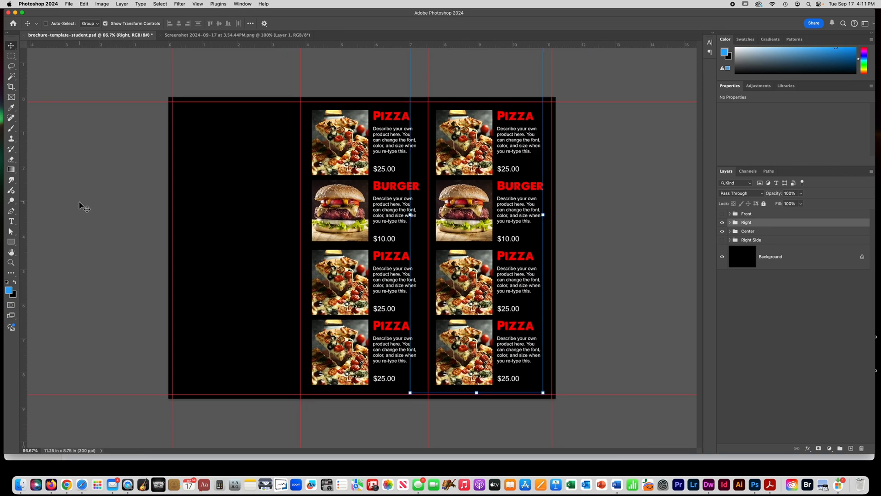
pyautogui.press('Right')
pyautogui.press('Right')
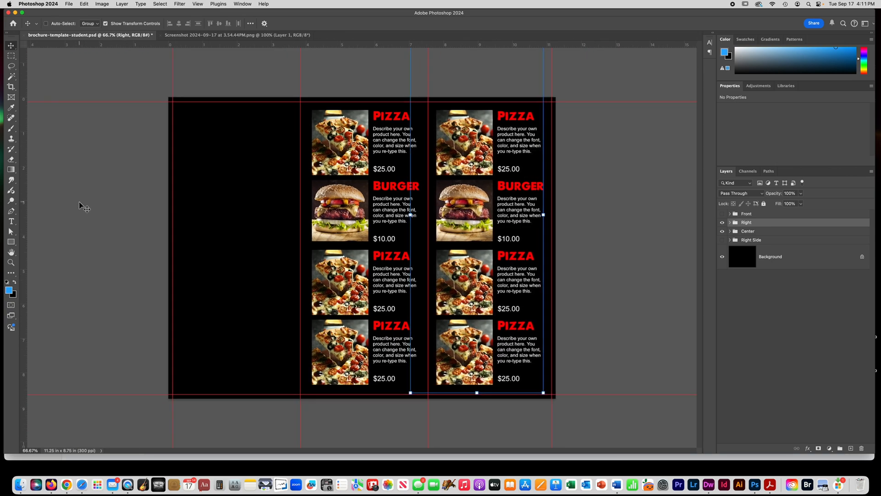
pyautogui.click(797, 324)
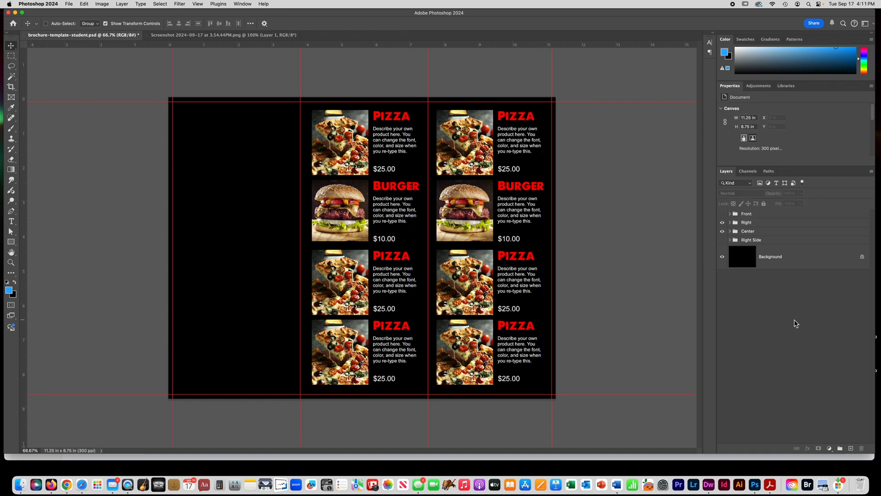
# - Expand the Right group and rename its Product 1 subgroup to Product 5
pyautogui.click(736, 223)
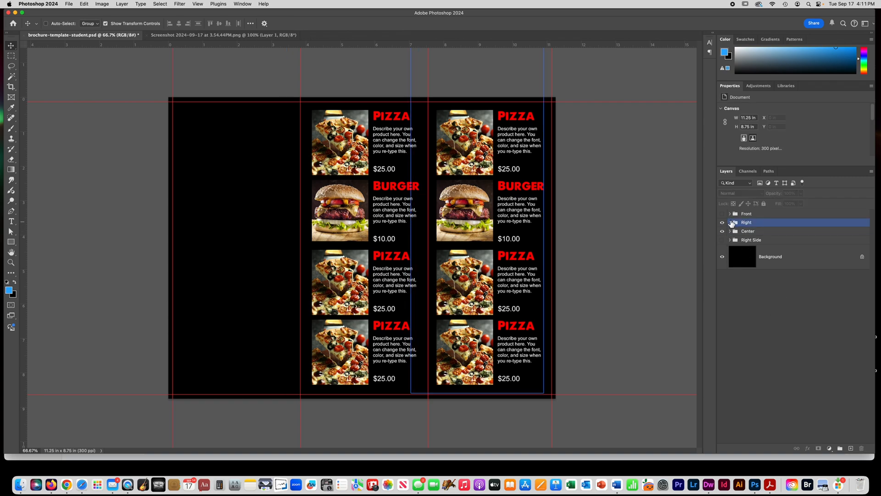
pyautogui.click(730, 223)
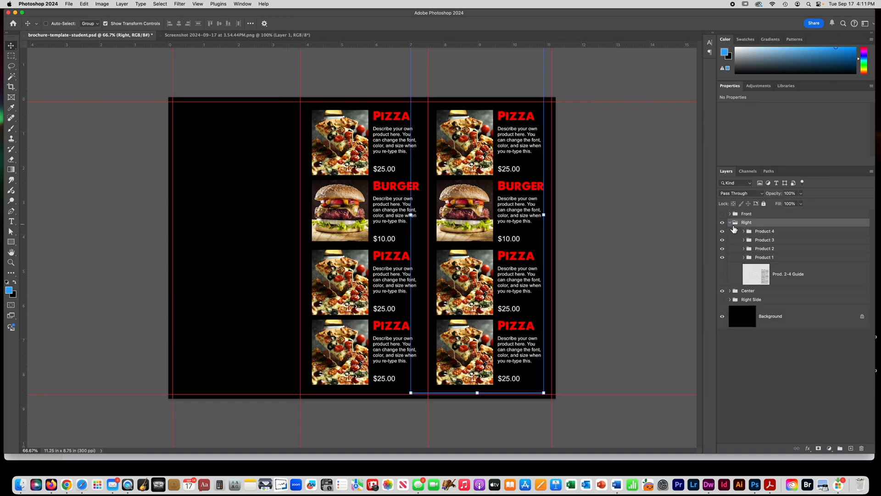
pyautogui.click(765, 258)
pyautogui.click(723, 258)
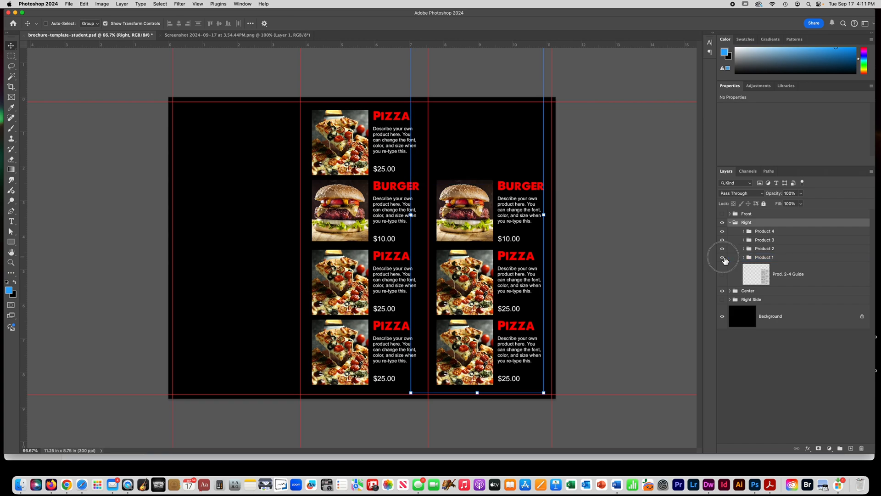
pyautogui.click(723, 258)
pyautogui.doubleClick(774, 258)
pyautogui.click(776, 259)
pyautogui.press('BackSpace')
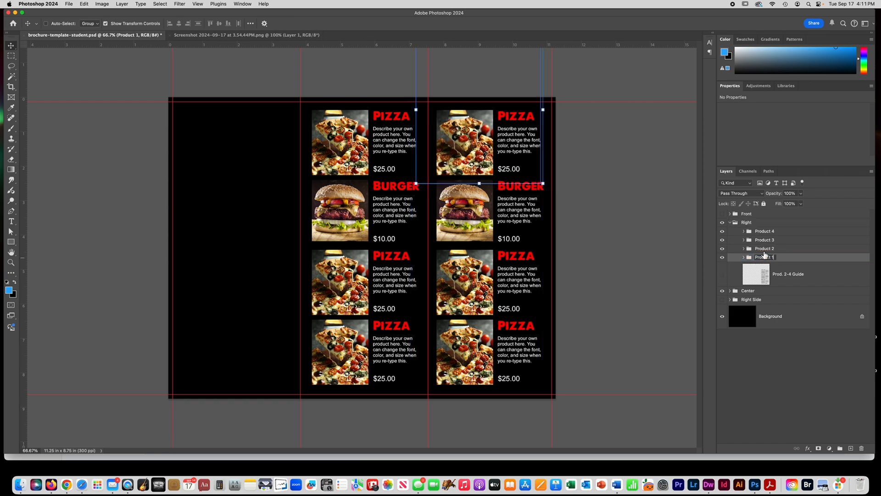
pyautogui.write('5')
pyautogui.press('Return')
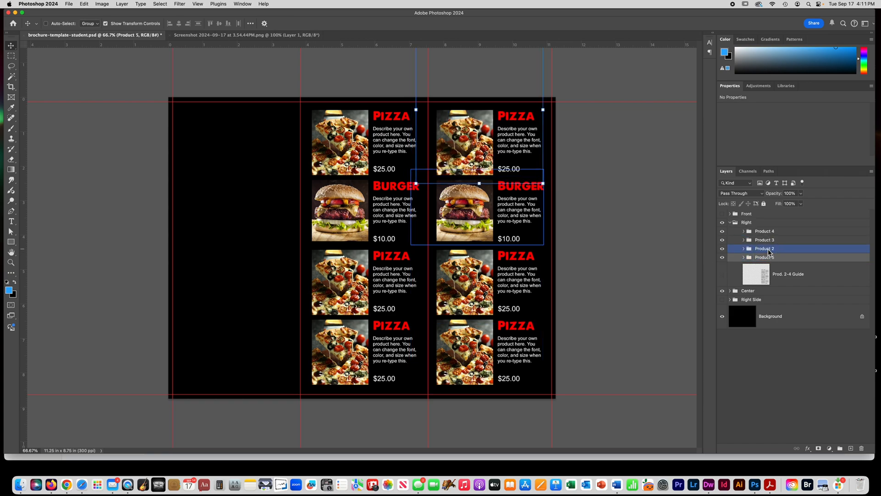
# - Rename the Product 2, Product 3 and Product 4 subgroups of the Right group to 6, 7 and 8
pyautogui.click(775, 249)
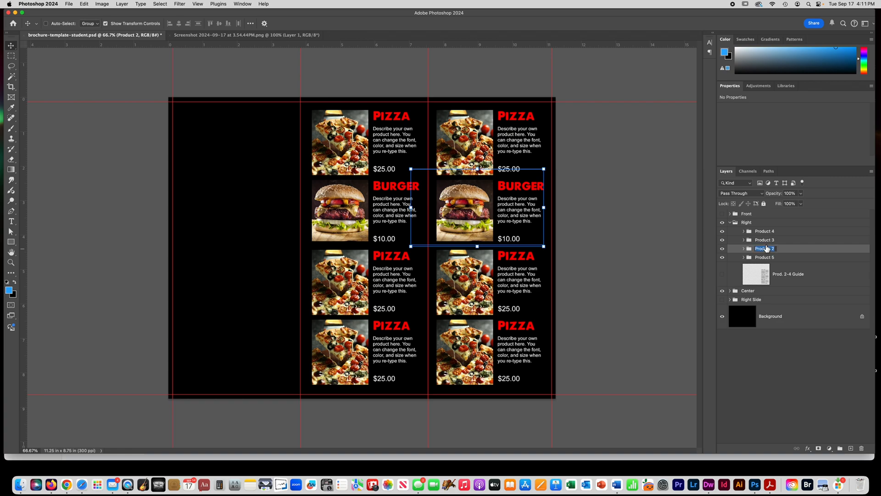
pyautogui.click(756, 244)
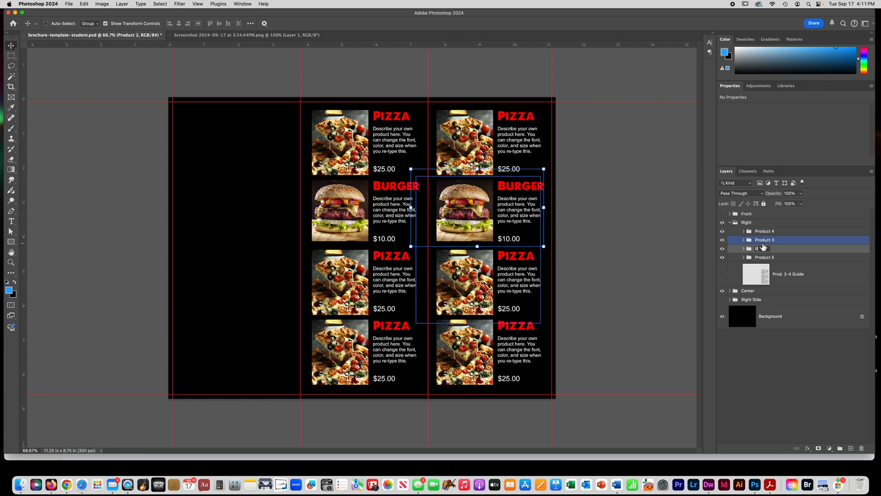
pyautogui.doubleClick(762, 239)
pyautogui.write('7')
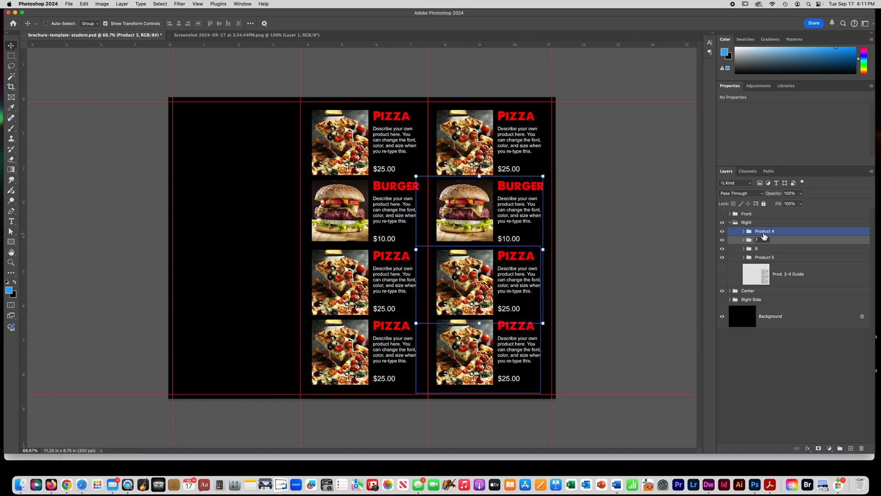
pyautogui.hotkey('shift', 'Tab')
pyautogui.write('8')
pyautogui.press('Return')
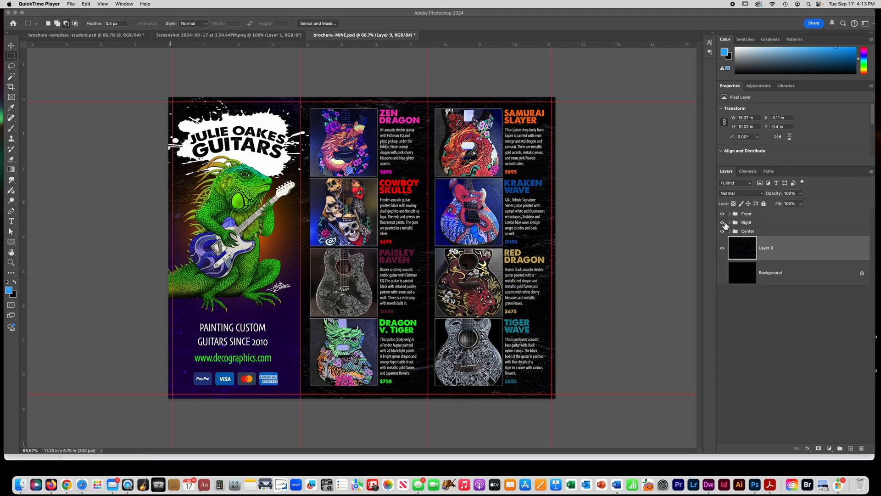
# - In brochure-MINE.psd, toggle the Right and Center groups' visibility to check their content, and expand the Front group to review its layers
pyautogui.click(725, 225)
pyautogui.click(723, 224)
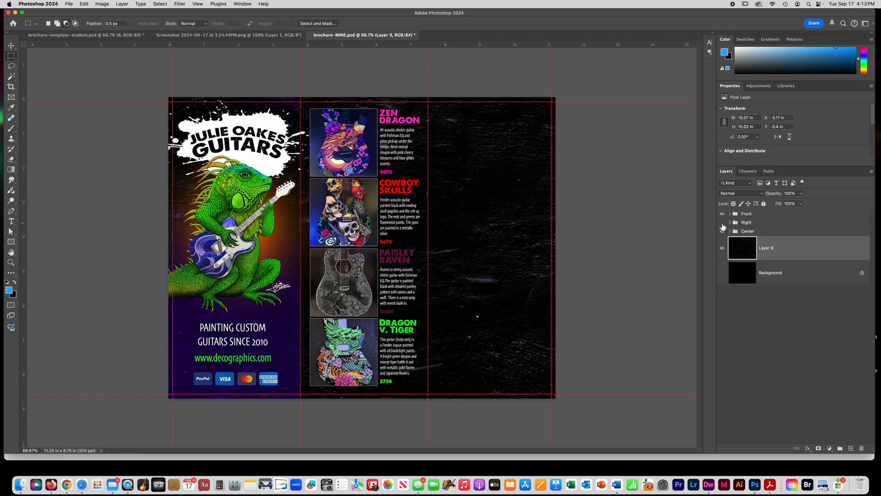
pyautogui.click(722, 223)
pyautogui.click(723, 232)
pyautogui.click(722, 232)
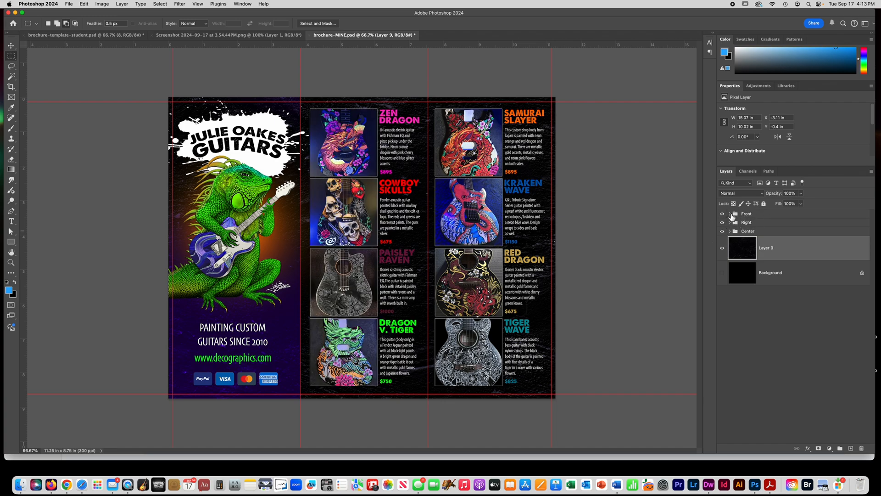
pyautogui.click(730, 215)
pyautogui.scroll(-2, 793, 294)
pyautogui.scroll(1, 794, 294)
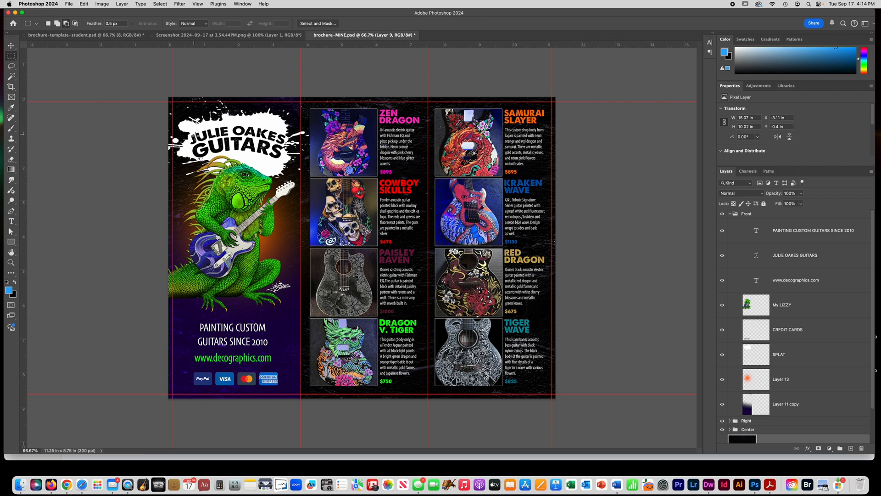
# - Try a yellow Stroke layer style on the arched guitar business title in the Front group
pyautogui.click(11, 222)
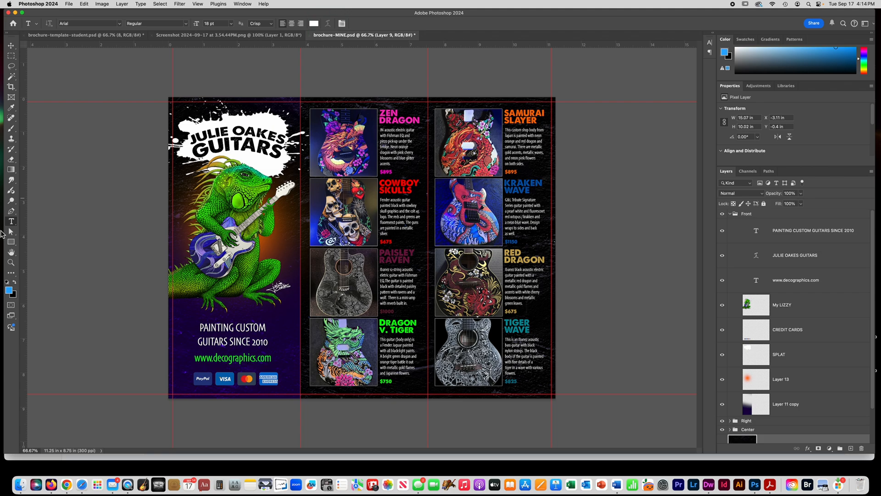
pyautogui.click(789, 263)
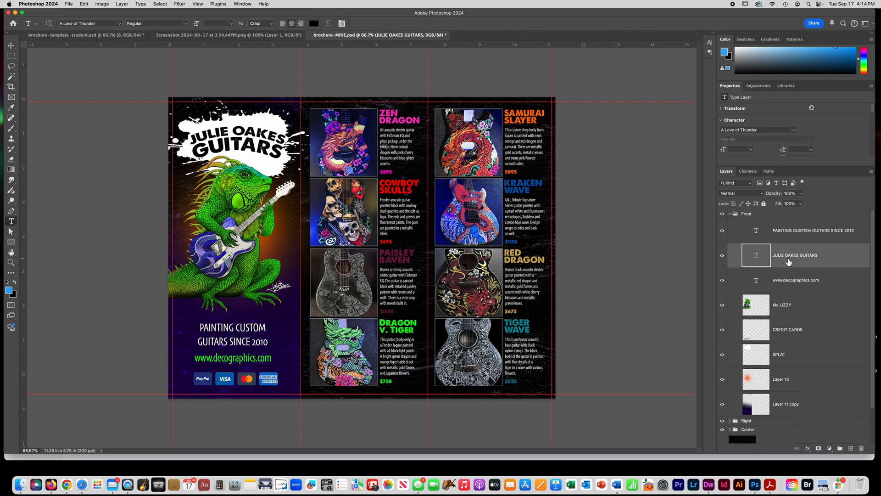
pyautogui.click(808, 451)
pyautogui.click(818, 391)
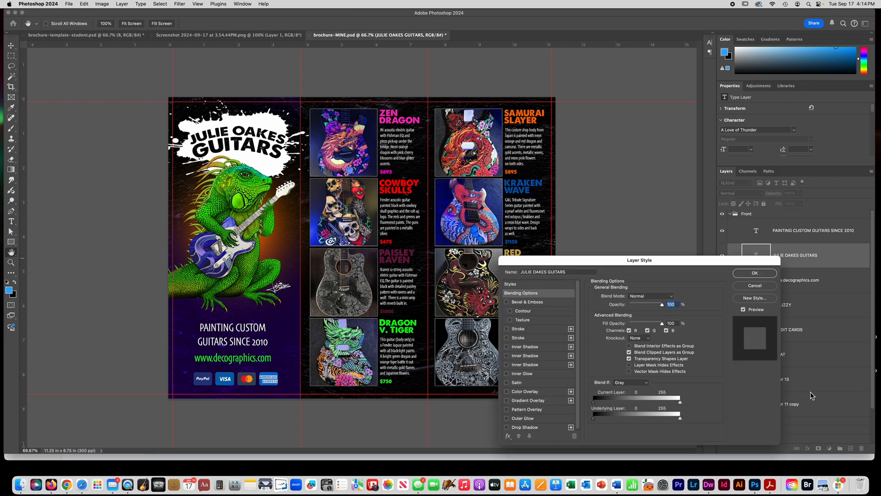
pyautogui.click(506, 329)
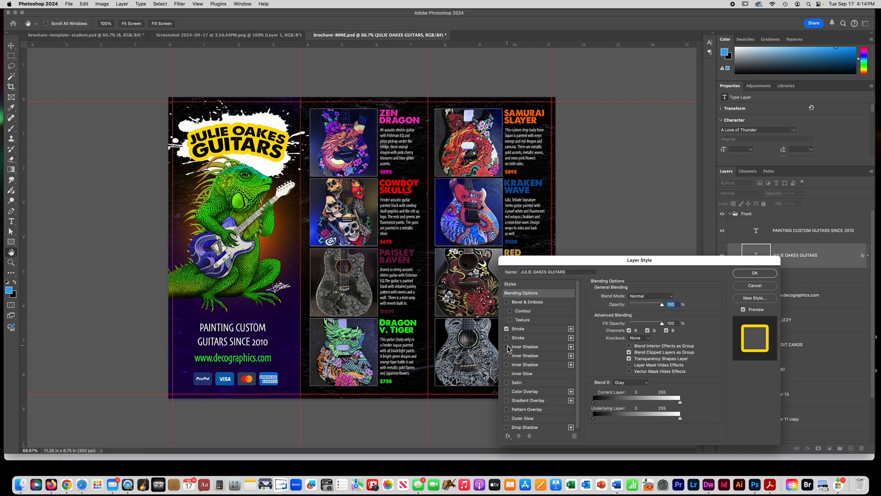
pyautogui.click(754, 274)
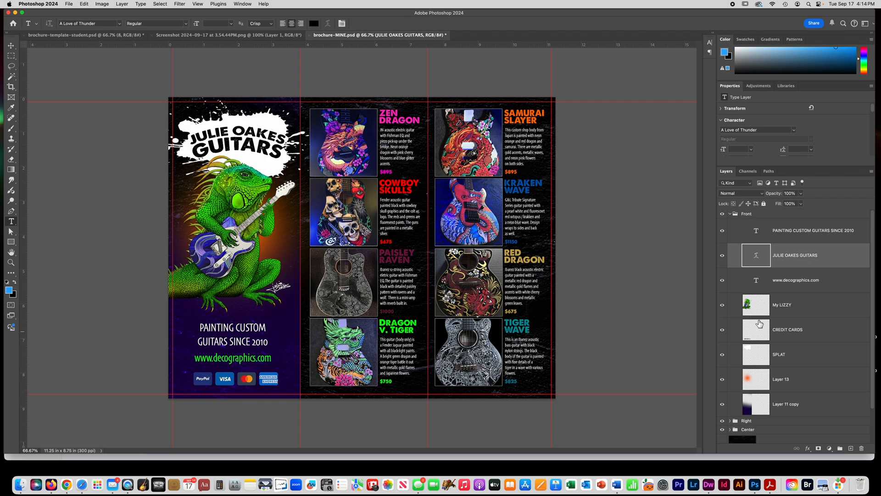
# - Toggle the visibility of the My LIZZY, Layer 11 copy and Layer 13 layers to examine what each contributes to the front panel
pyautogui.click(723, 306)
pyautogui.click(726, 309)
pyautogui.click(726, 309)
pyautogui.click(723, 305)
pyautogui.click(724, 405)
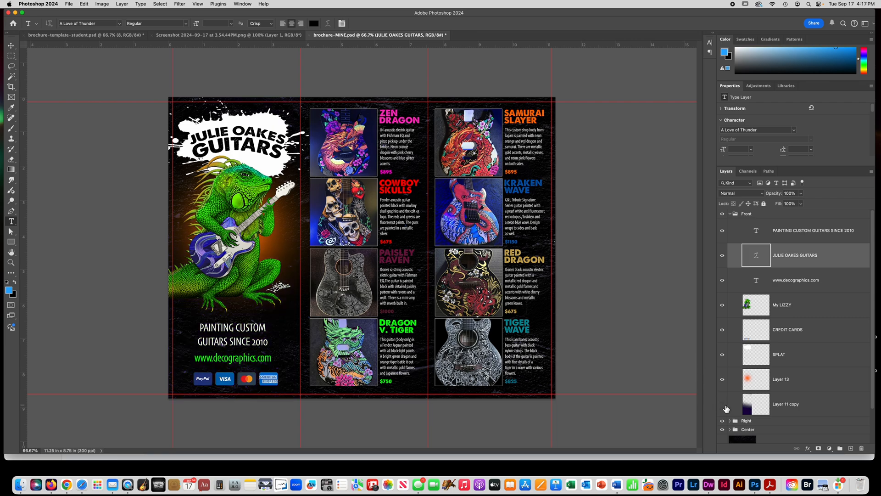
pyautogui.click(723, 405)
pyautogui.click(723, 405)
pyautogui.click(723, 406)
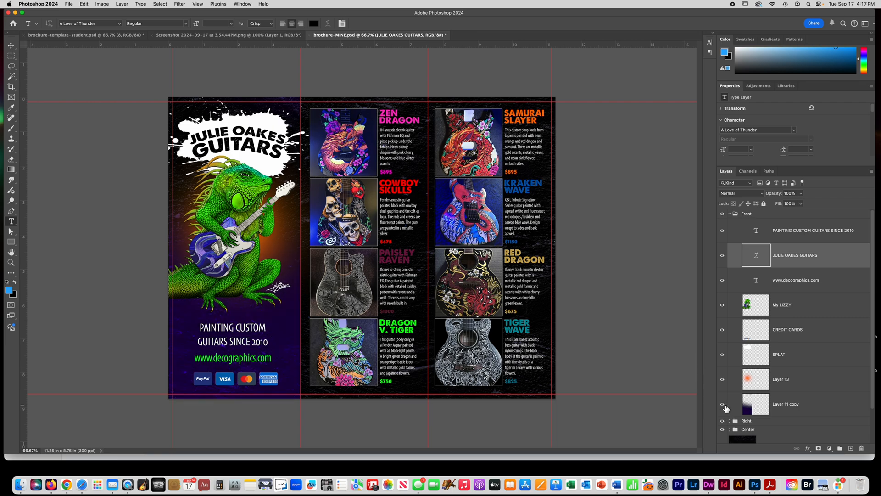
pyautogui.click(723, 405)
pyautogui.click(723, 406)
pyautogui.click(723, 380)
pyautogui.click(723, 380)
pyautogui.click(723, 380)
pyautogui.click(723, 380)
# - Toggle the visibility of the website address and tagline text layers to identify them on the front panel
pyautogui.click(723, 282)
pyautogui.click(723, 282)
pyautogui.click(723, 280)
pyautogui.click(724, 281)
pyautogui.click(723, 232)
pyautogui.click(723, 233)
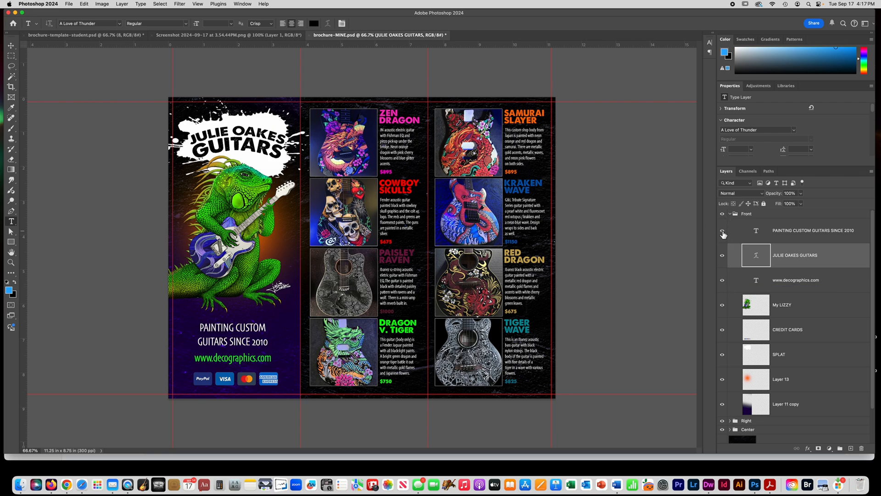